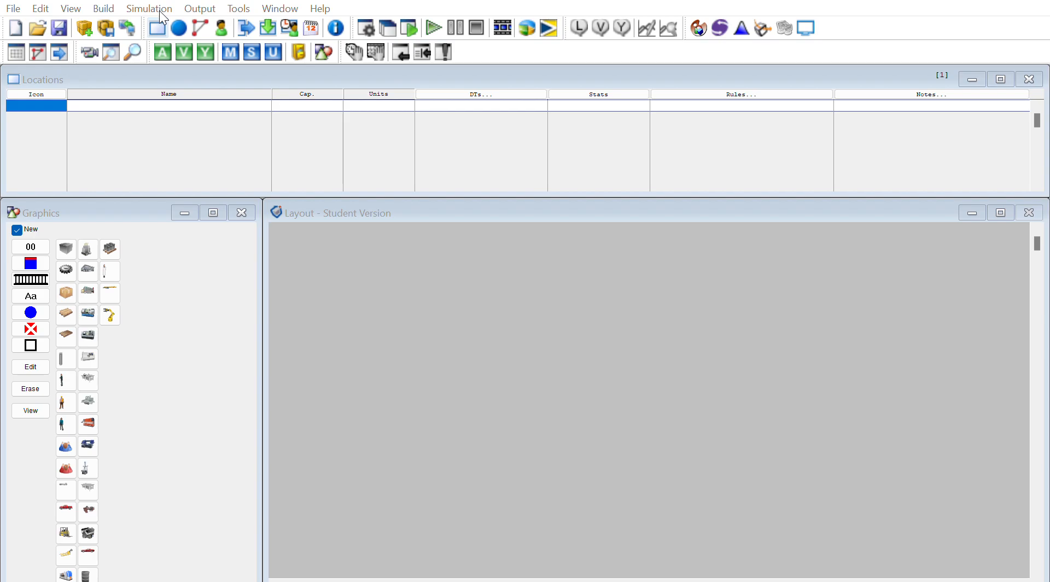
- Place the pallet-of-boxes graphic as a new location at the layout's upper left, enlarging and repositioning it
left_click(160, 13)
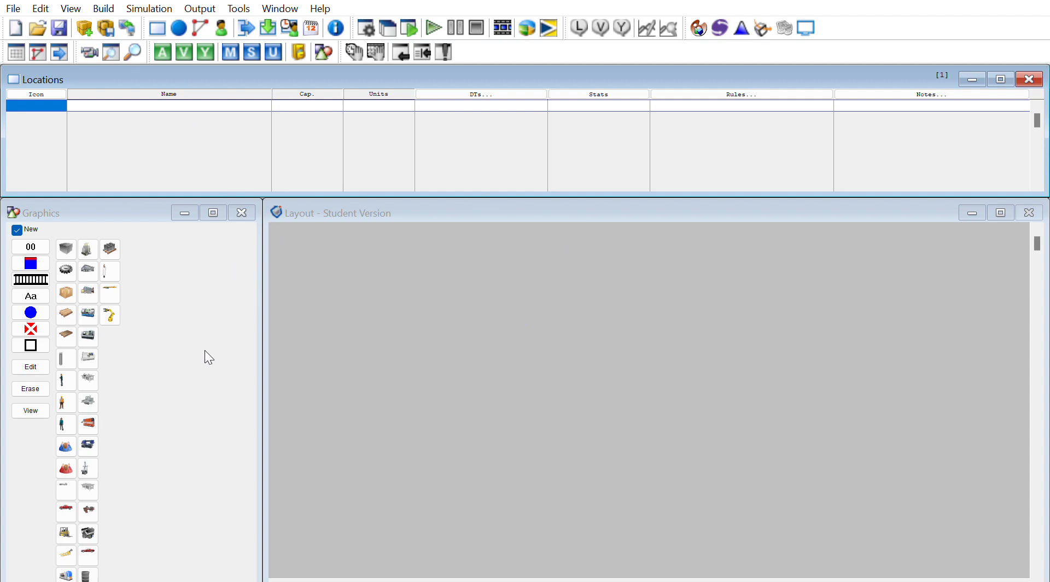
left_click(66, 314)
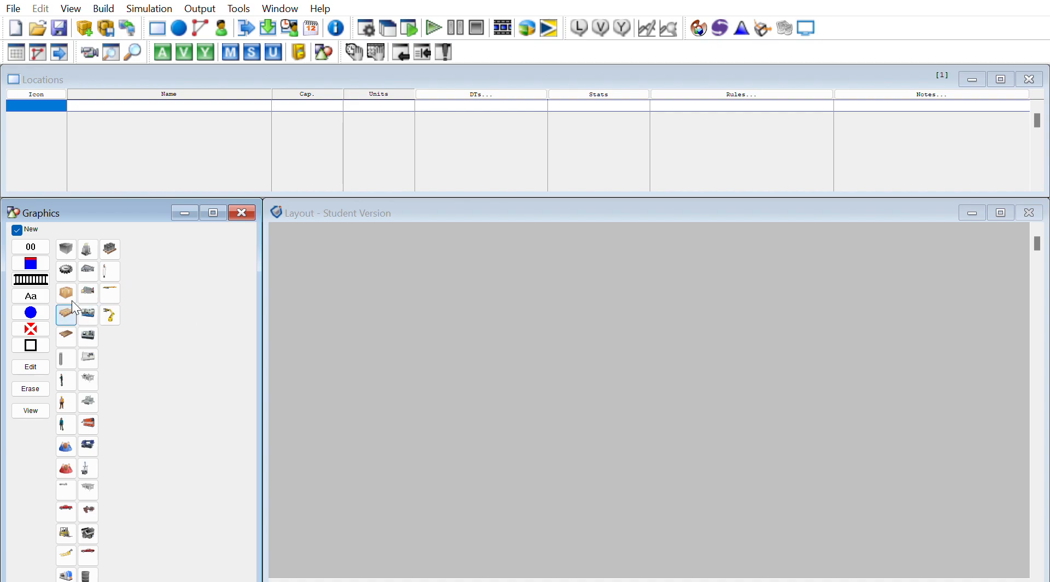
left_click(363, 283)
left_click_drag(376, 282, 446, 348)
left_click_drag(407, 293, 389, 281)
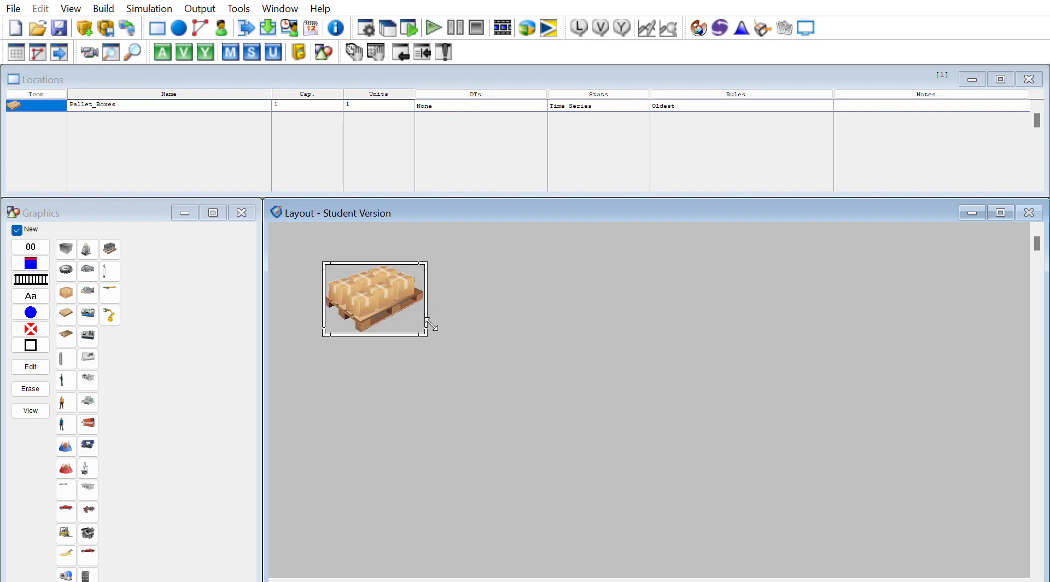
left_click_drag(427, 334, 412, 325)
left_click_drag(389, 289, 376, 279)
- Draw a horizontal conveyor/queue location running rightward from beside the pallet of boxes
left_click(47, 278)
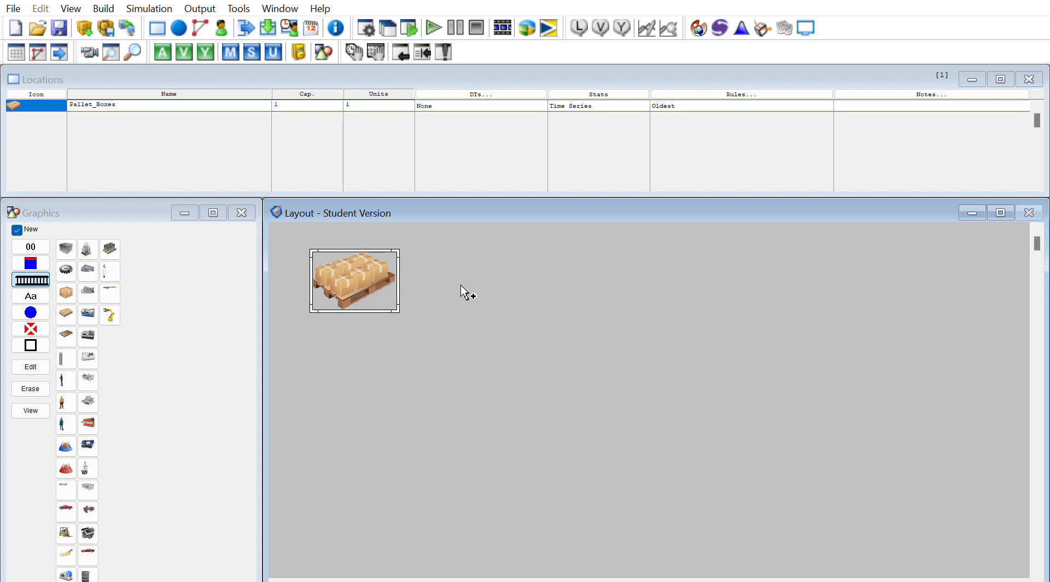
left_click(414, 283)
right_click(493, 282)
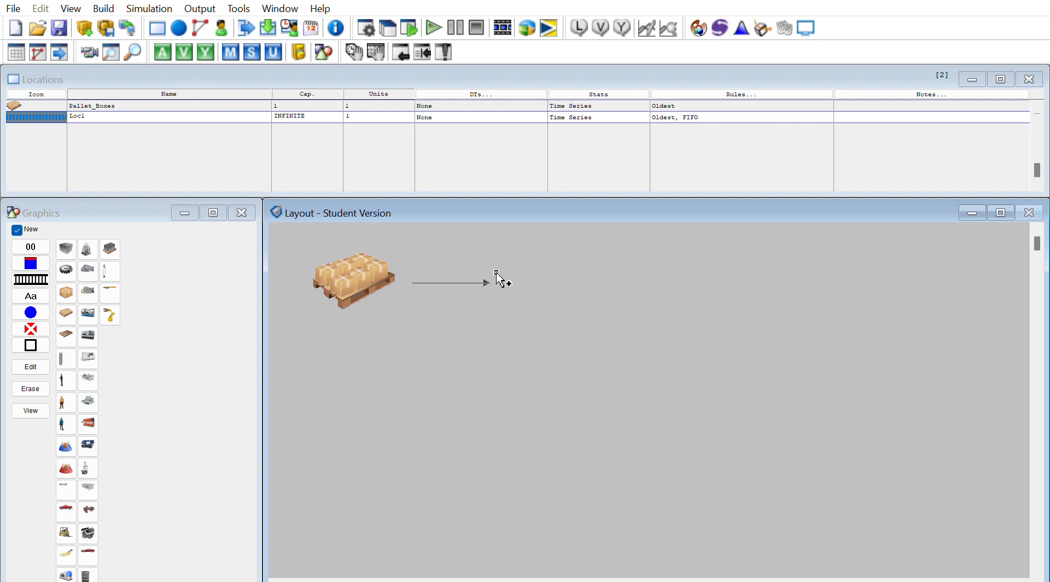
right_click(497, 272)
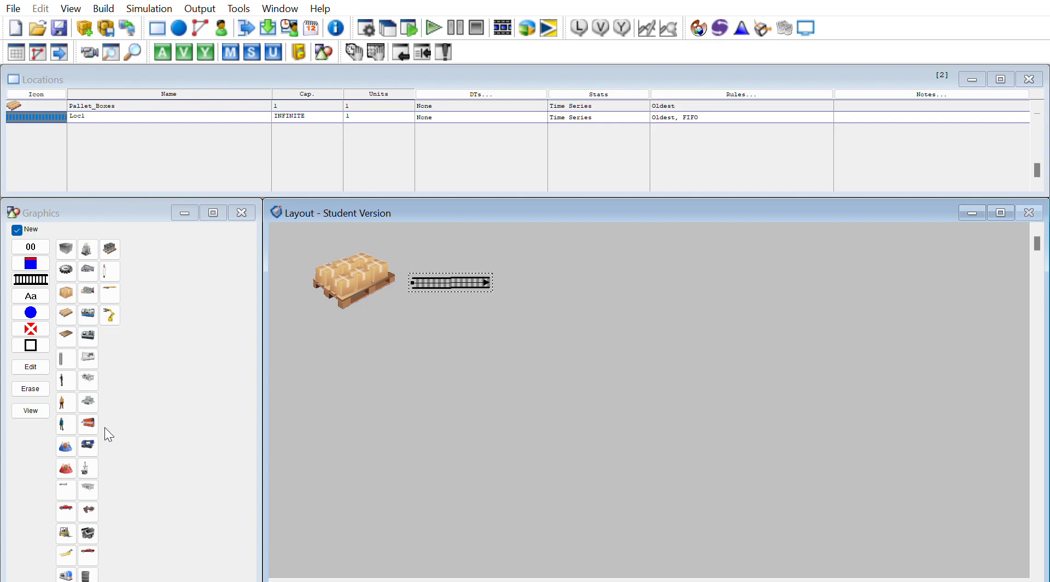
- Add an enlarged plain table location at the end of the first conveyor/queue and draw a second horizontal one rightward beyond it
left_click(90, 466)
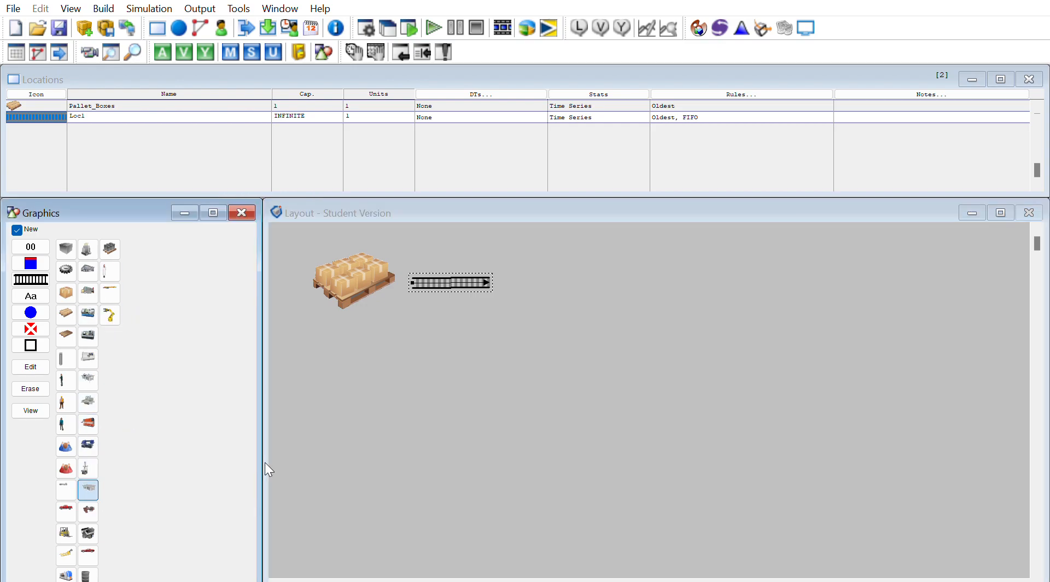
left_click(547, 283)
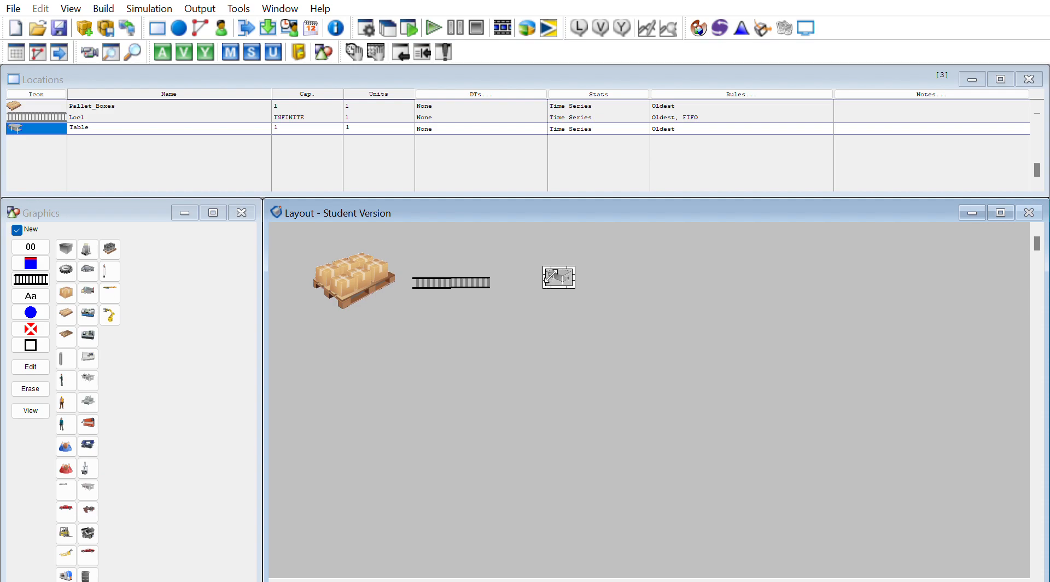
left_click_drag(543, 289, 519, 302)
left_click_drag(566, 273, 562, 271)
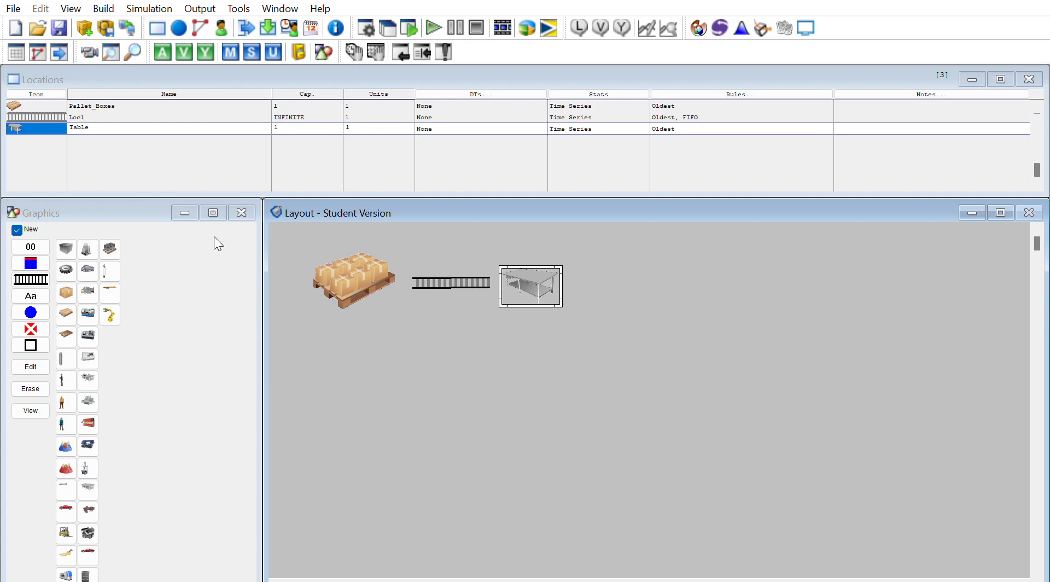
left_click(31, 279)
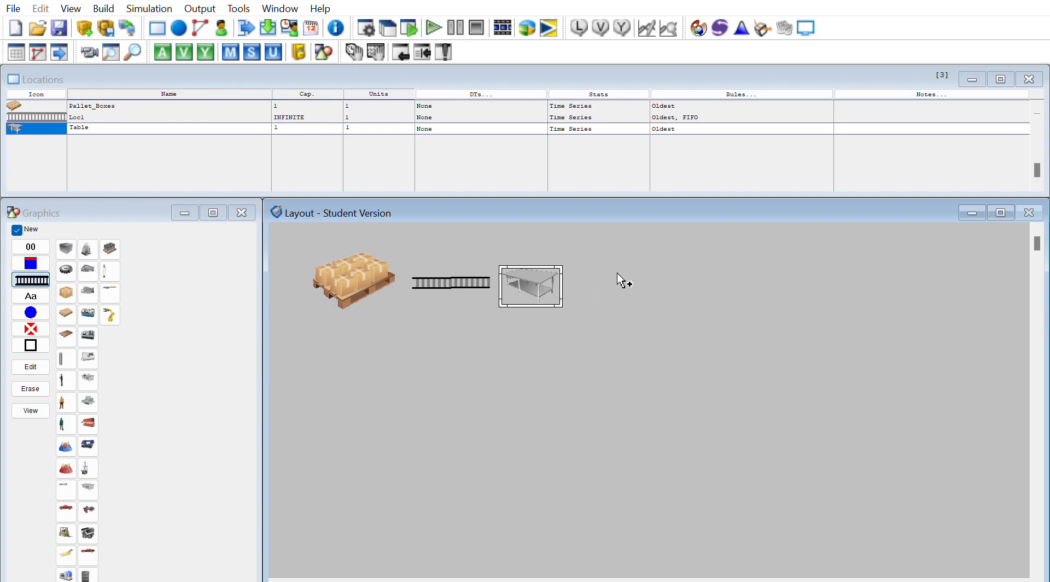
left_click(581, 284)
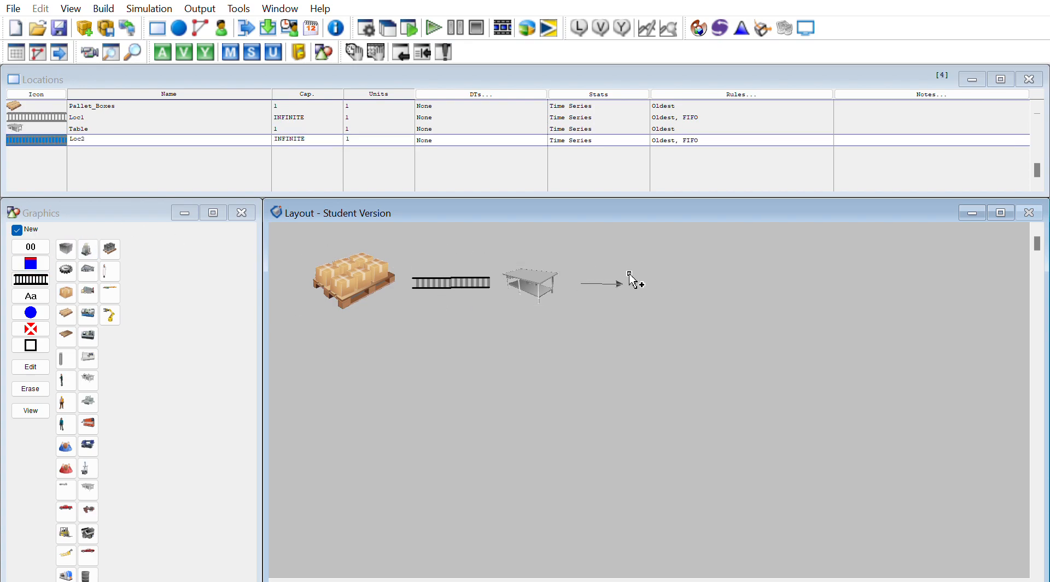
right_click(667, 273)
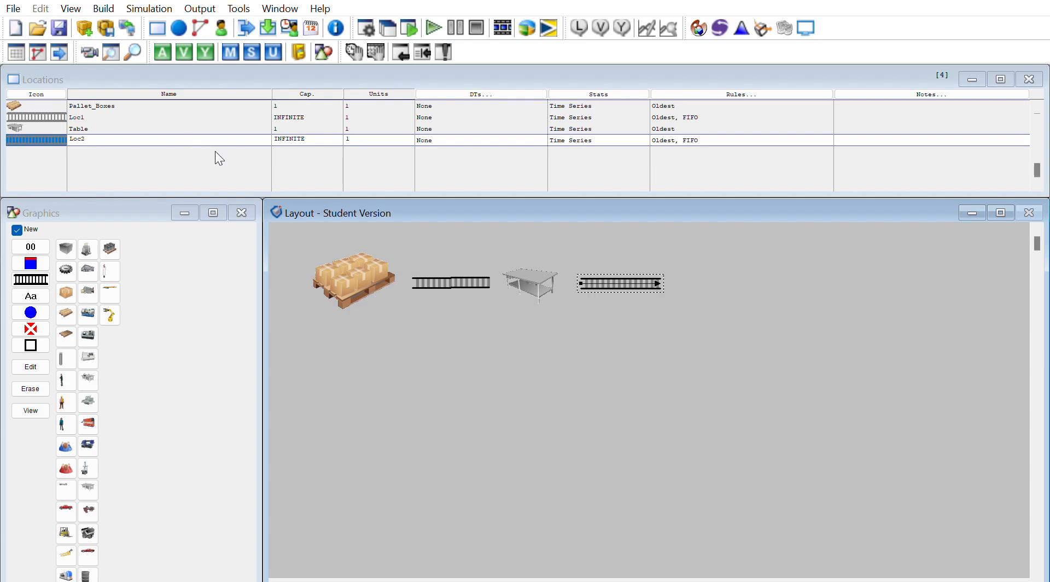
- Rename the pallet-of-boxes location to Gudang_Bahan_Baku
left_click(358, 295)
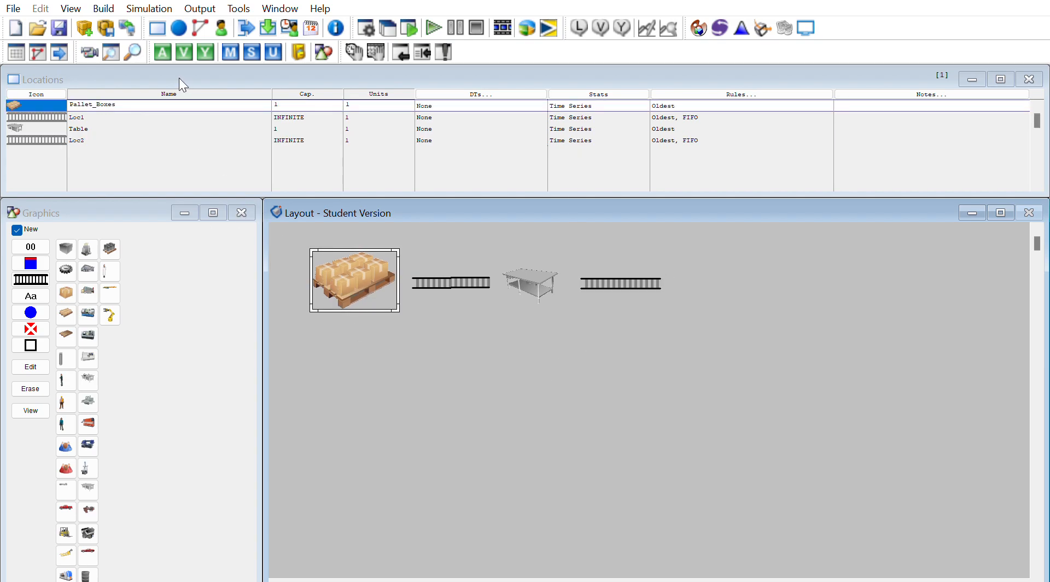
left_click(178, 95)
key("BackSpace")
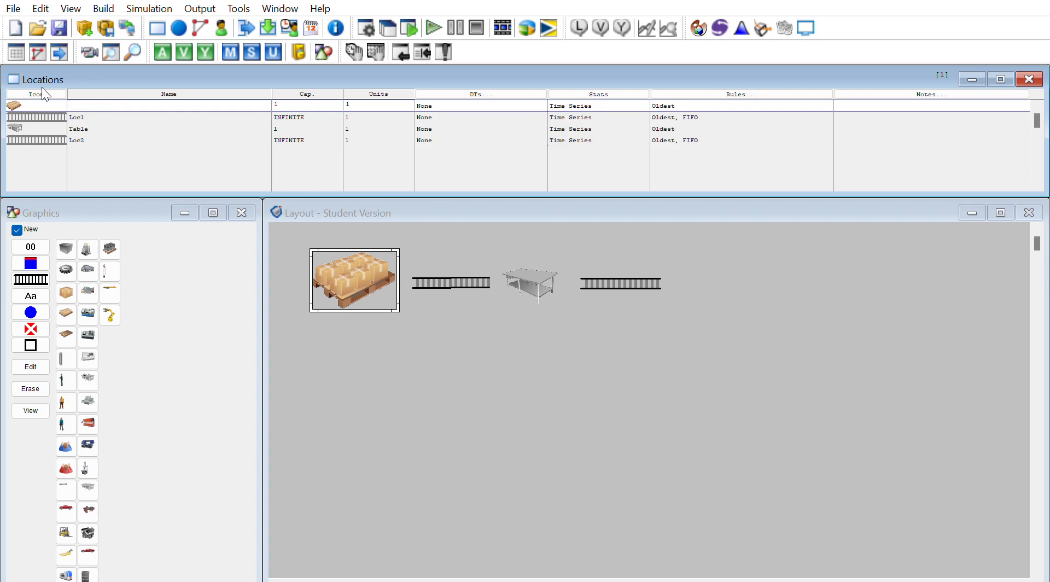
type("GUdan")
type("dang")
type("_Bahan")
type("al9")
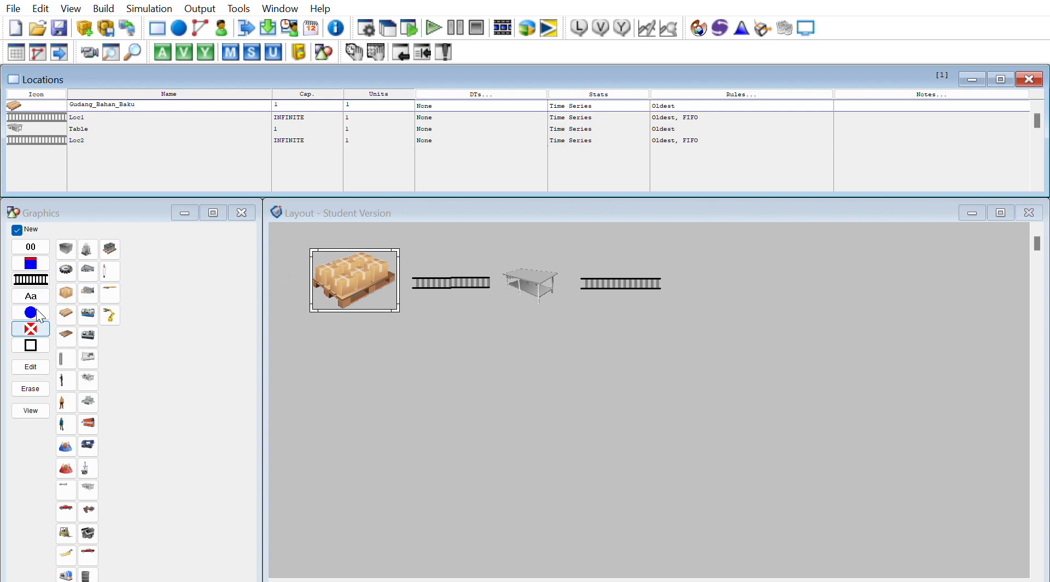
- Add an enlarged white lathe location after the second conveyor/queue and draw a third horizontal one rightward from it
left_click(86, 352)
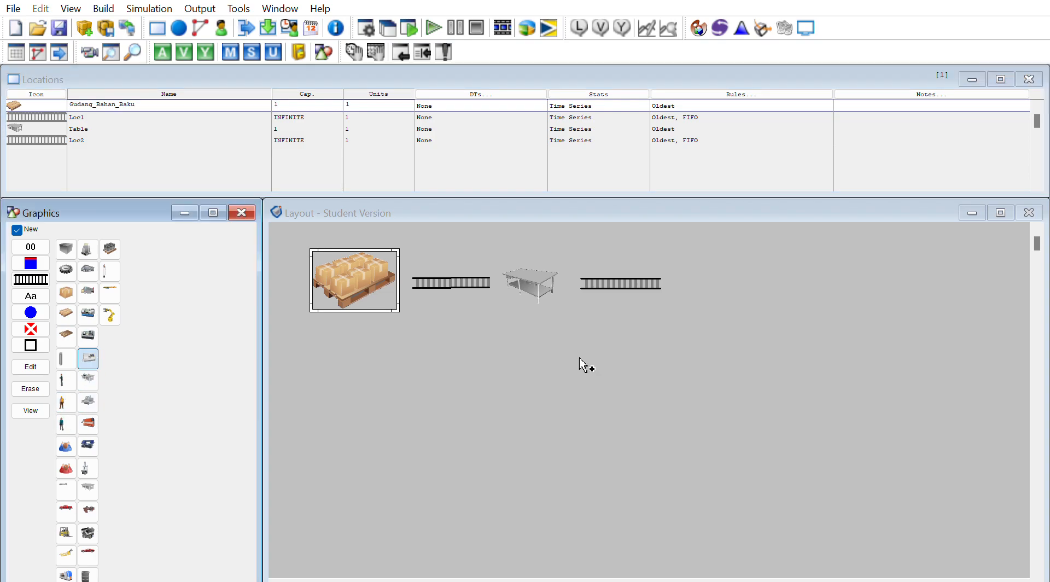
left_click(727, 276)
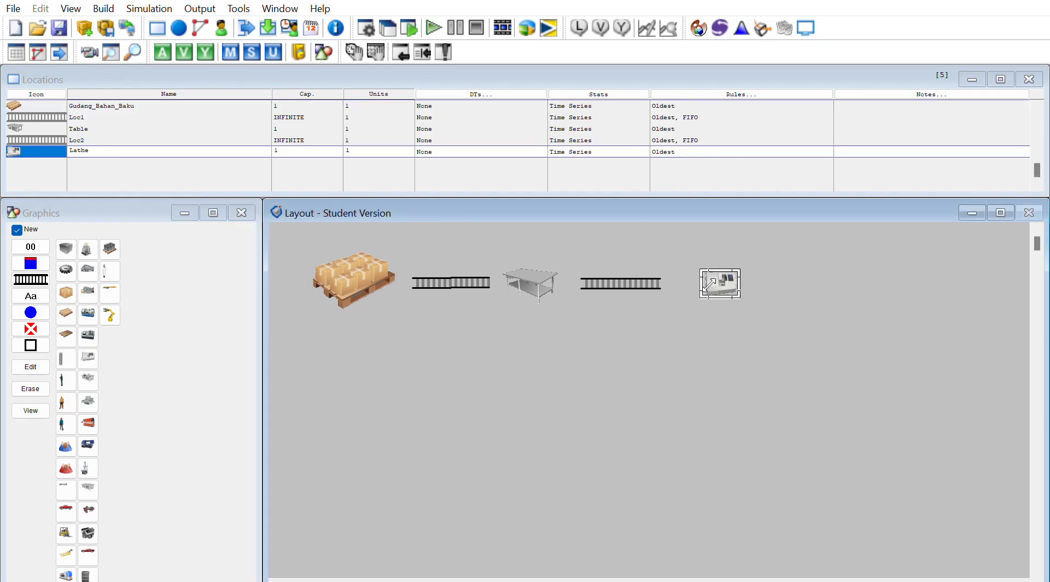
left_click_drag(711, 285, 679, 258)
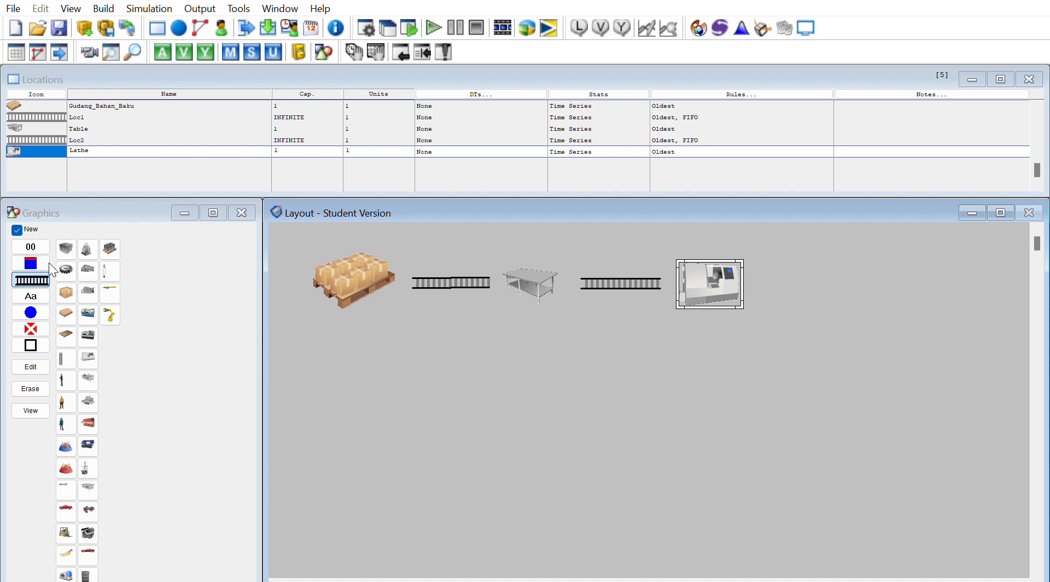
left_click(761, 270)
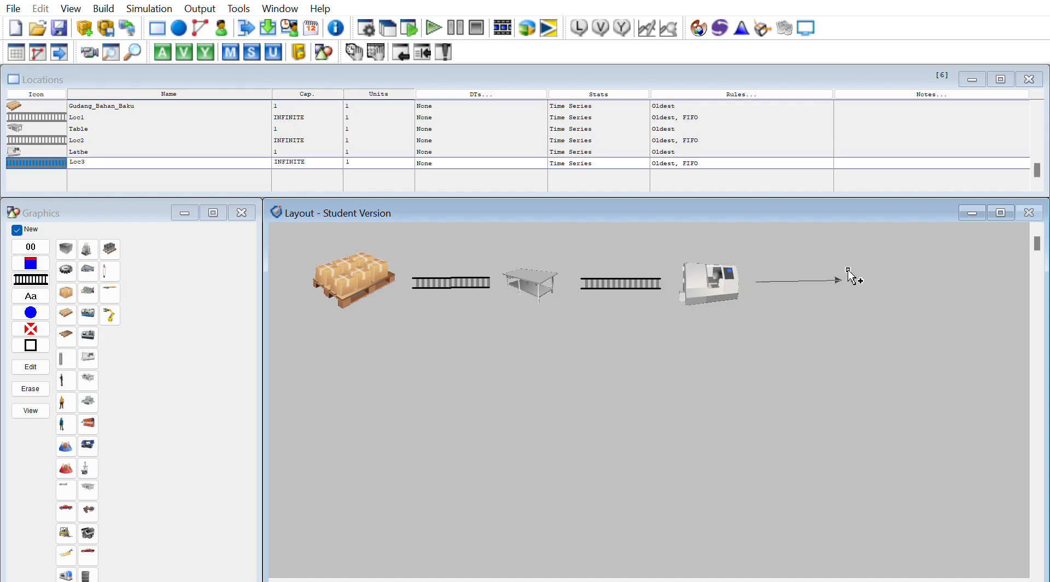
double_click(848, 271)
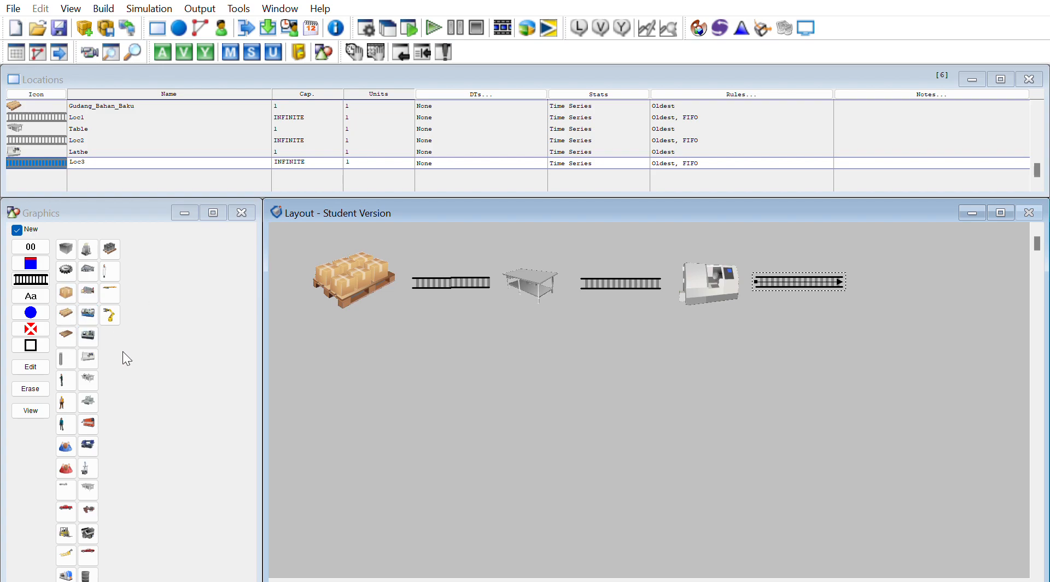
- Add an enlarged blue turning center location after the third conveyor/queue and draw a vertical conveyor/queue downward from it
left_click(85, 309)
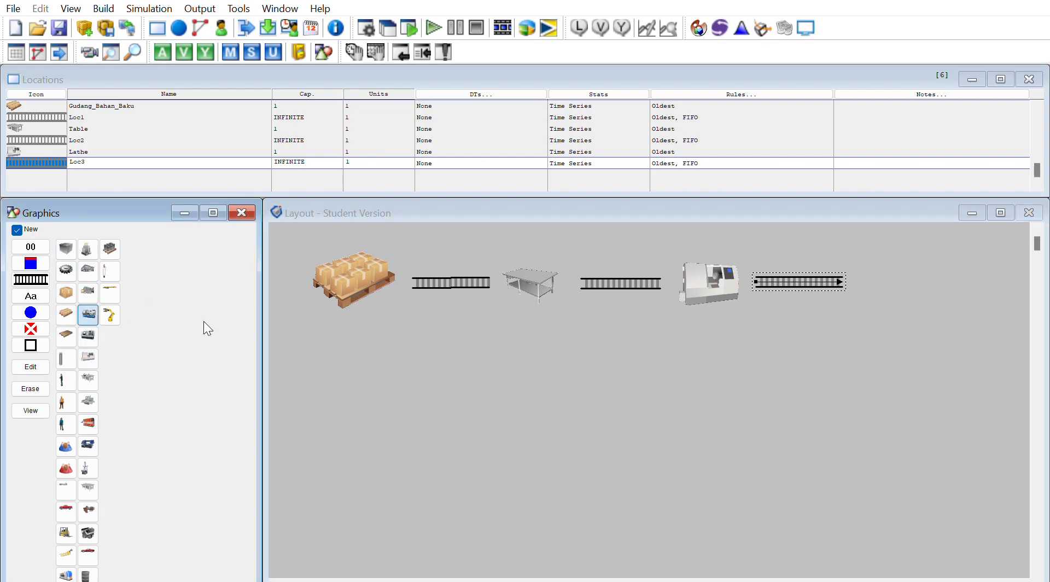
left_click(902, 280)
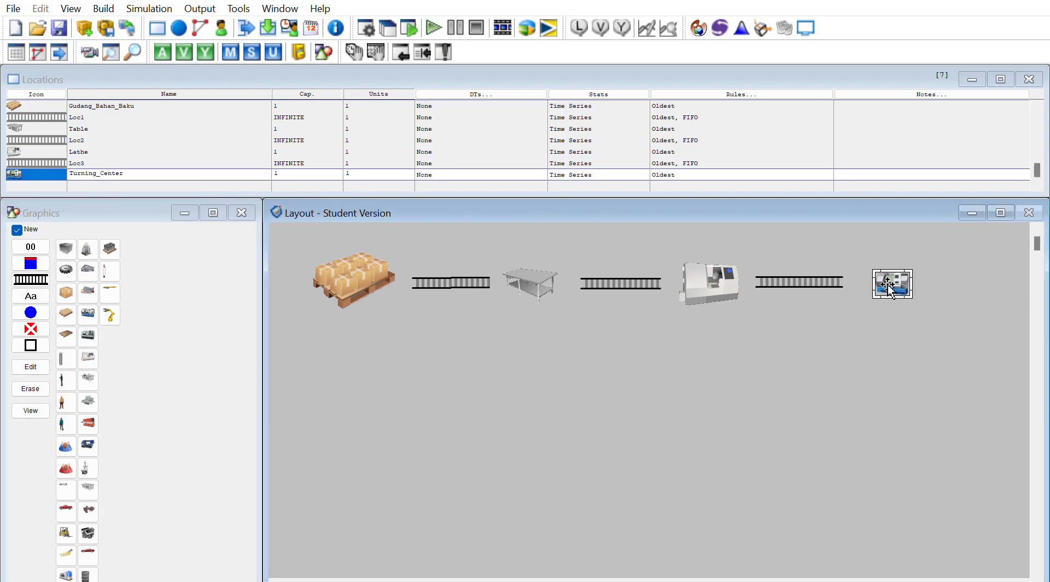
left_click_drag(878, 288, 898, 279)
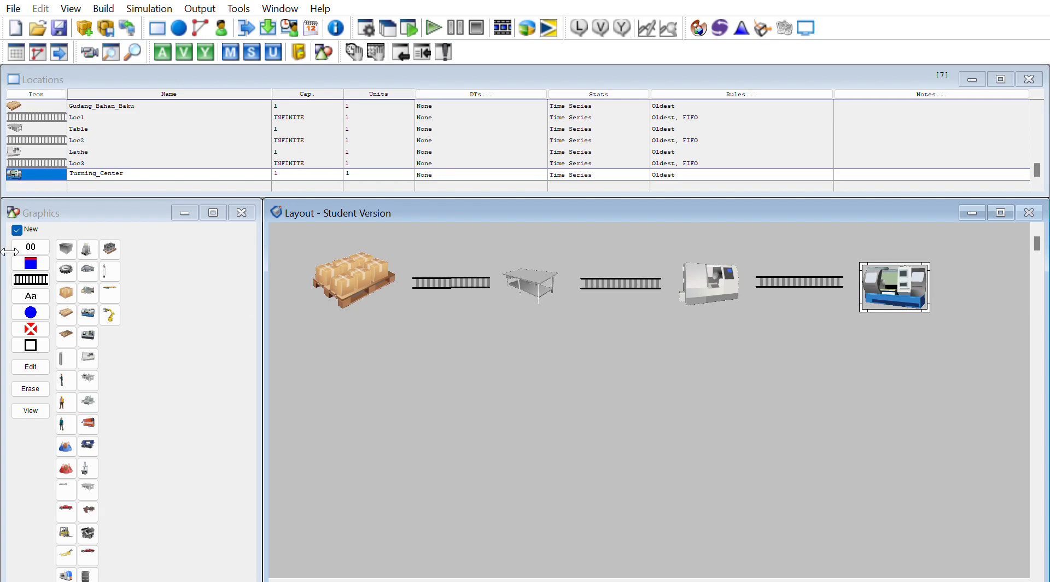
left_click(31, 280)
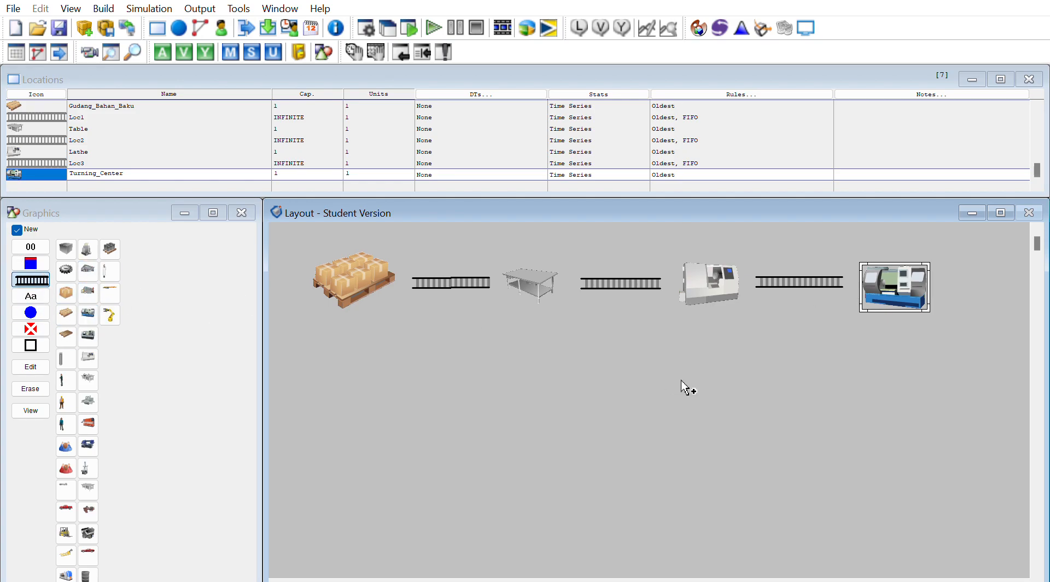
left_click(906, 318)
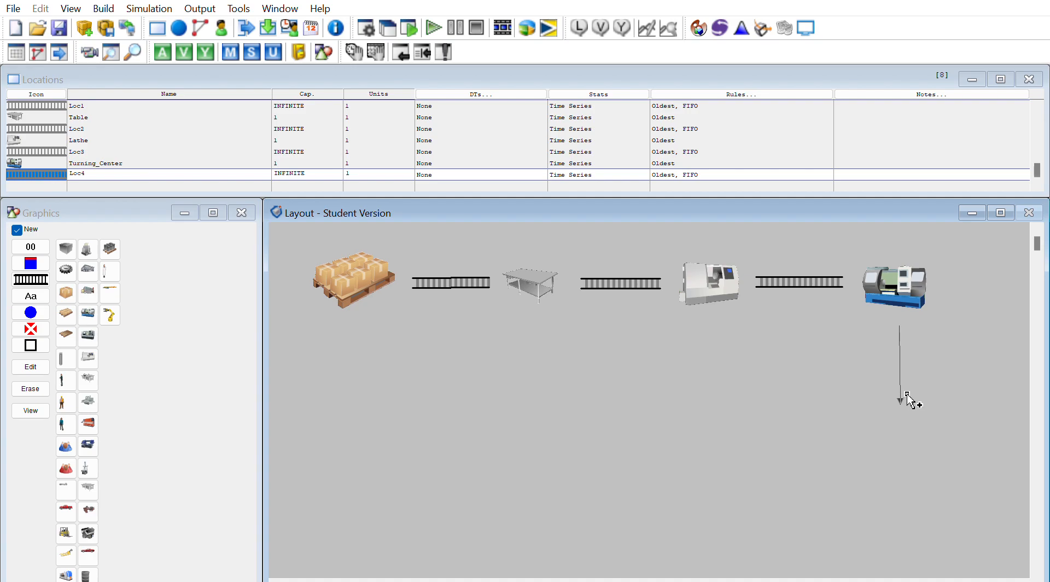
right_click(906, 393)
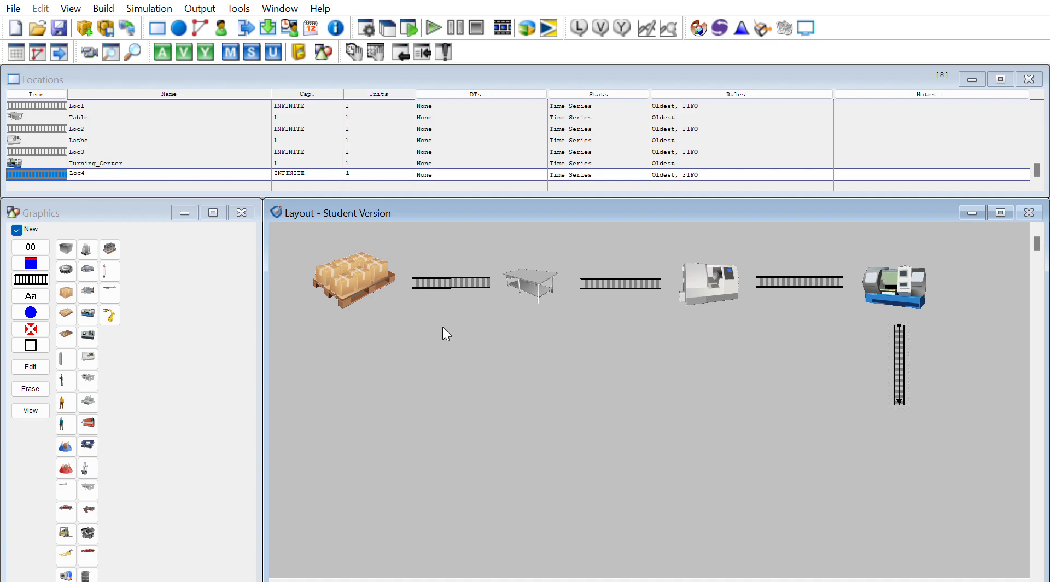
- Add an enlarged dark lathe location below the vertical conveyor/queue and draw a horizontal conveyor/queue leftward from it
left_click(88, 336)
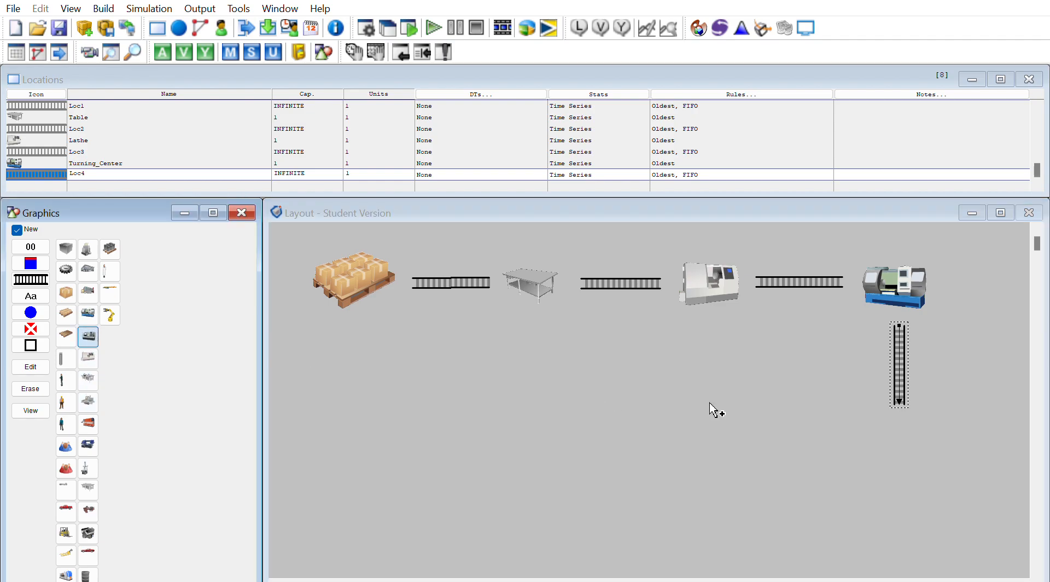
left_click(893, 449)
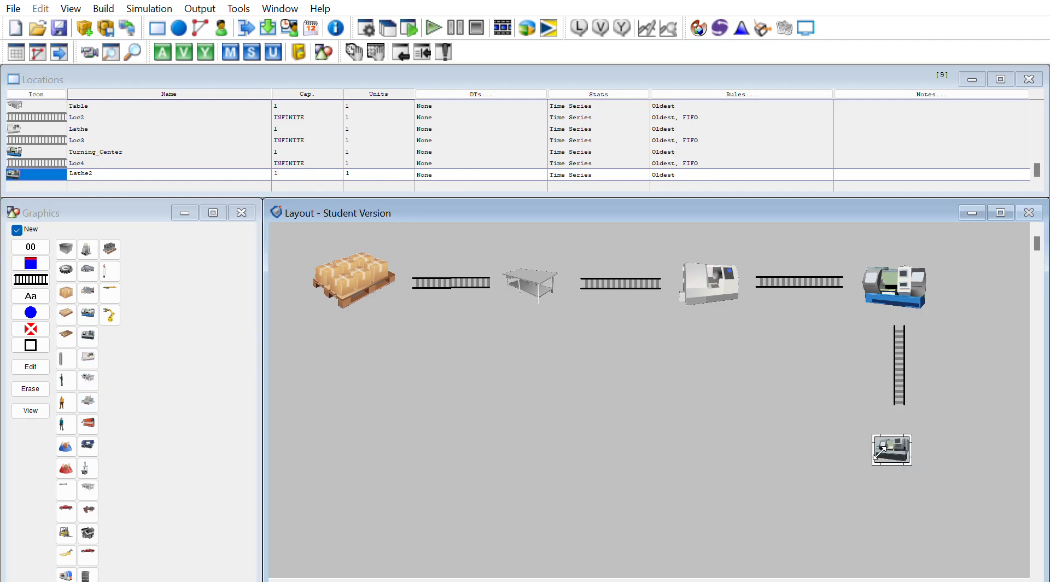
left_click_drag(881, 451, 845, 455)
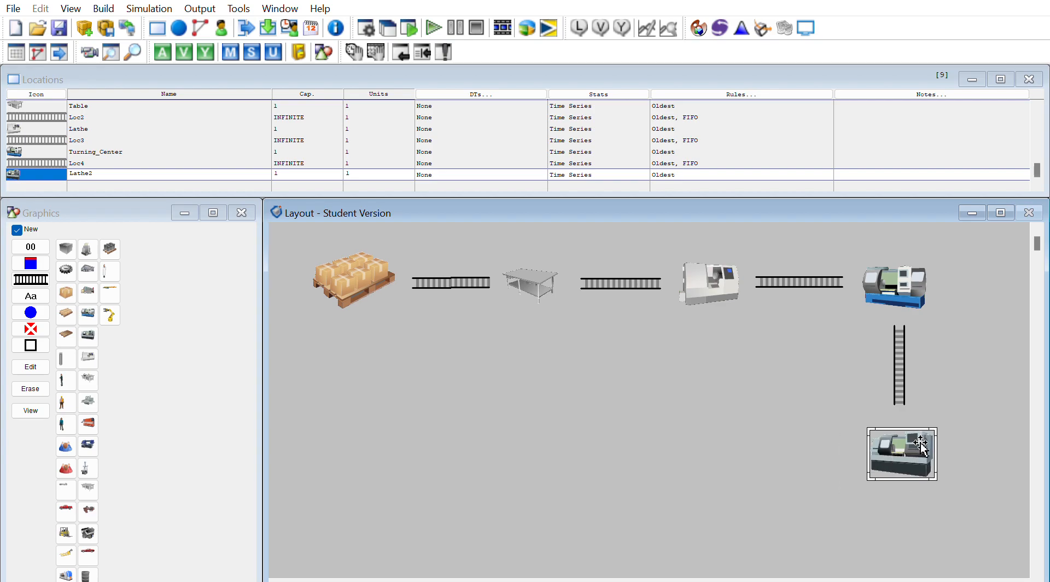
left_click(31, 280)
left_click(858, 455)
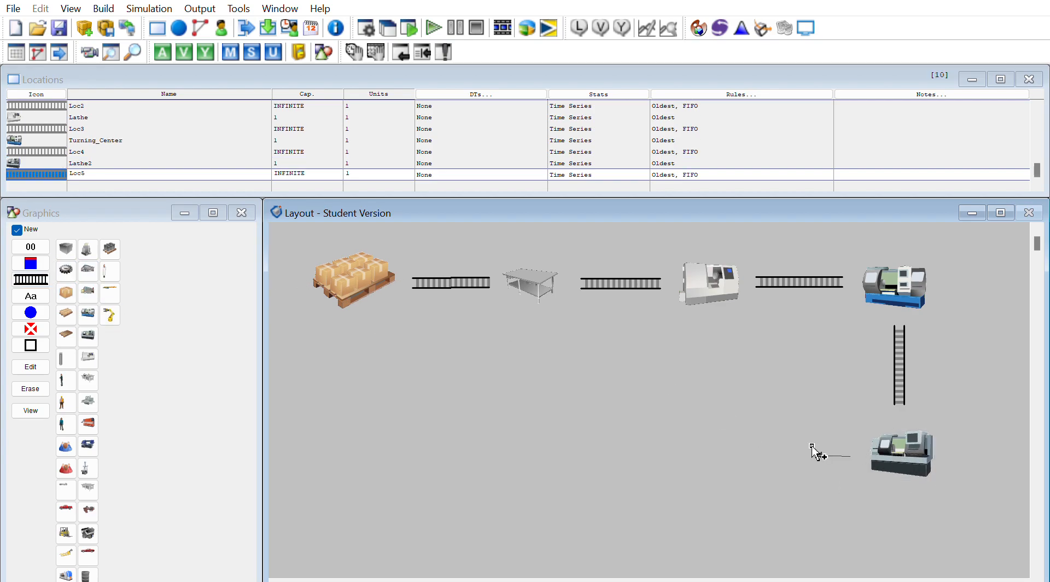
right_click(766, 455)
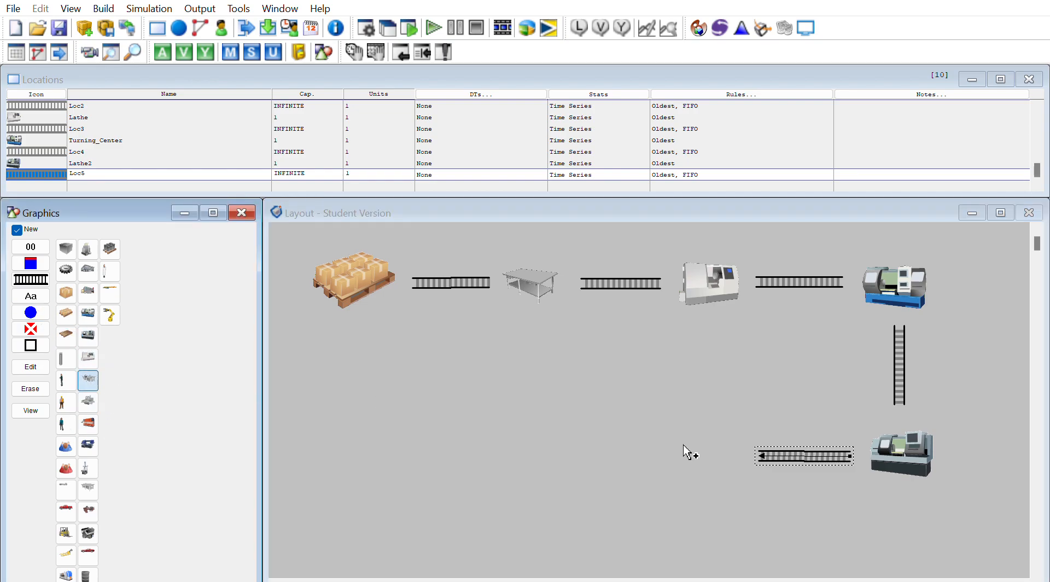
- Add an enlarged inspection table location left of the lower conveyor/queue, then draw another conveyor/queue leftward from it and align its height
left_click(701, 446)
left_click_drag(693, 452, 727, 453)
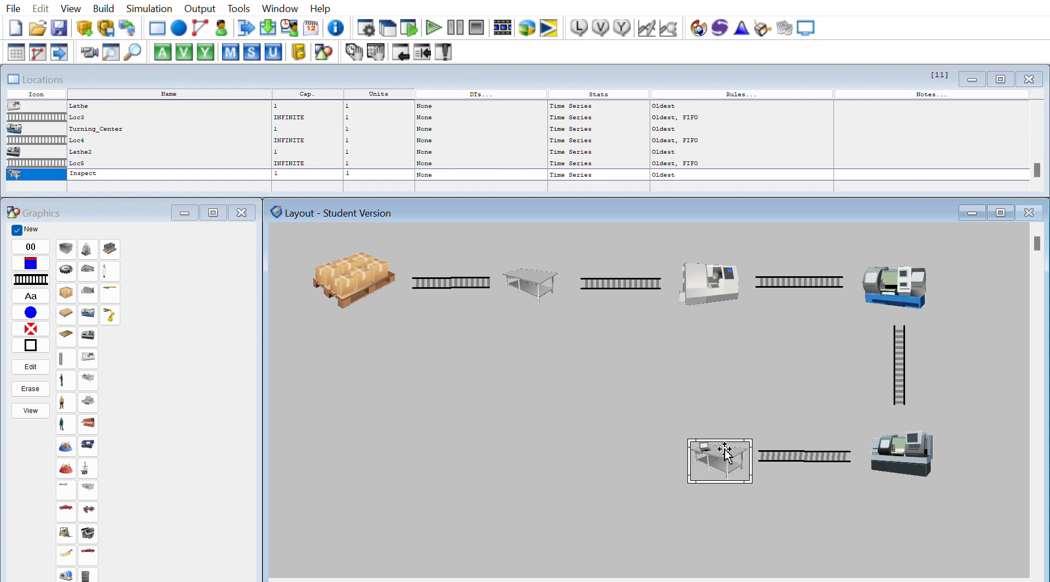
left_click(27, 278)
left_click(671, 463)
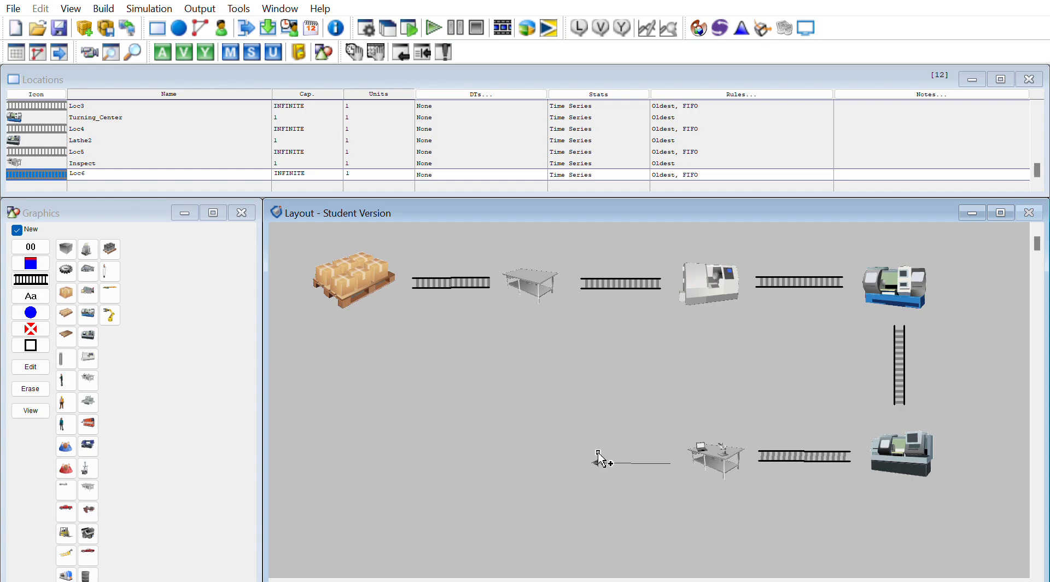
right_click(596, 455)
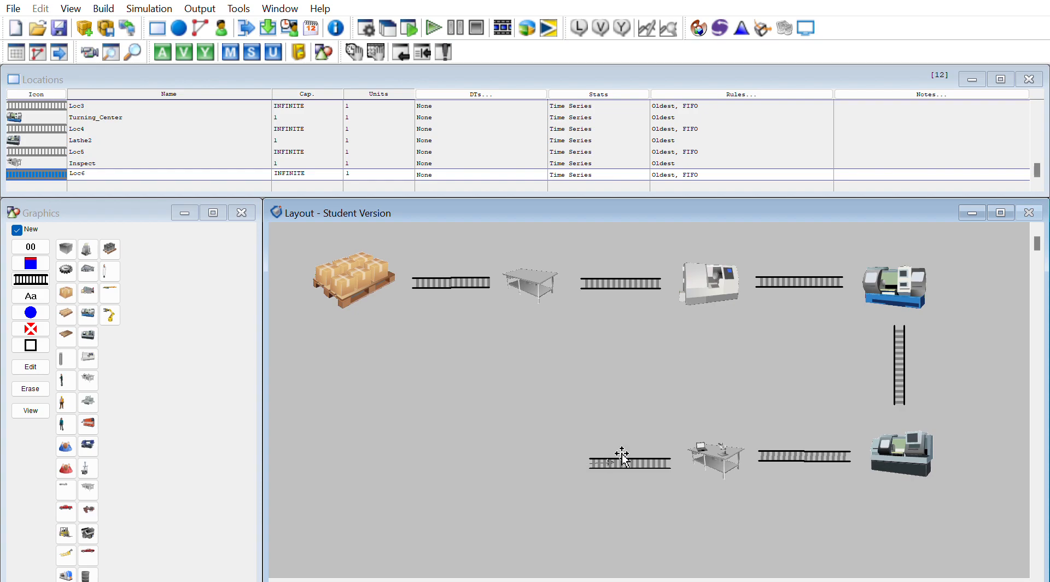
left_click(601, 459)
left_click(633, 451)
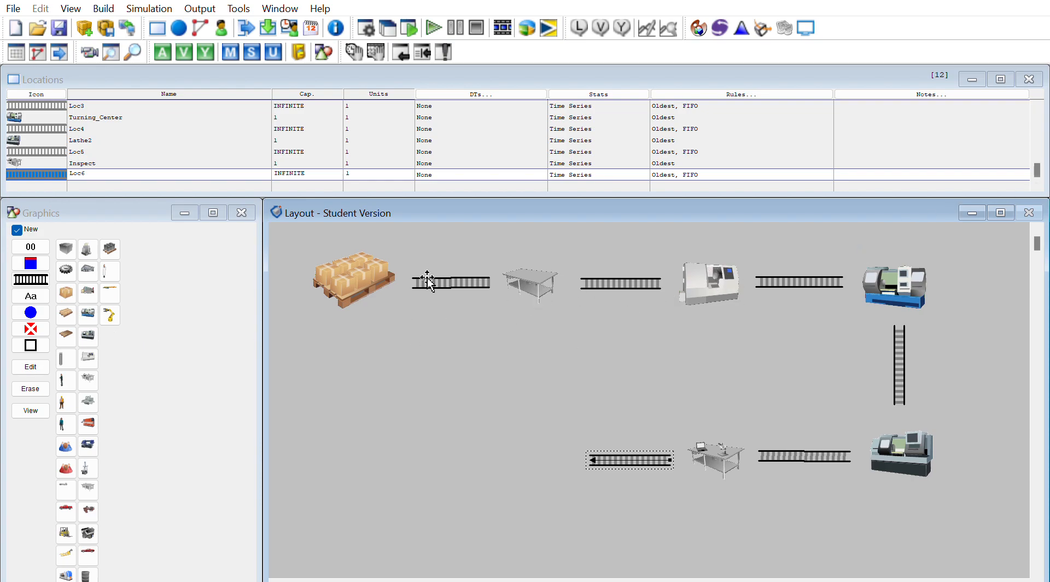
- Add an enlarged box location beyond the lower row's last conveyor/queue and draw another horizontal conveyor/queue leftward from it
left_click(65, 293)
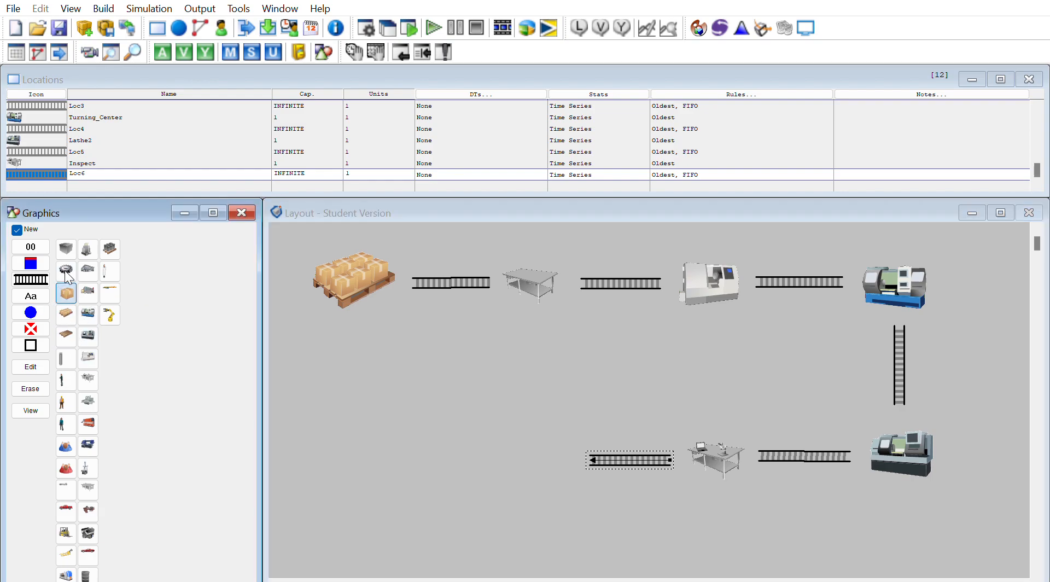
left_click(536, 457)
left_click_drag(535, 454, 499, 488)
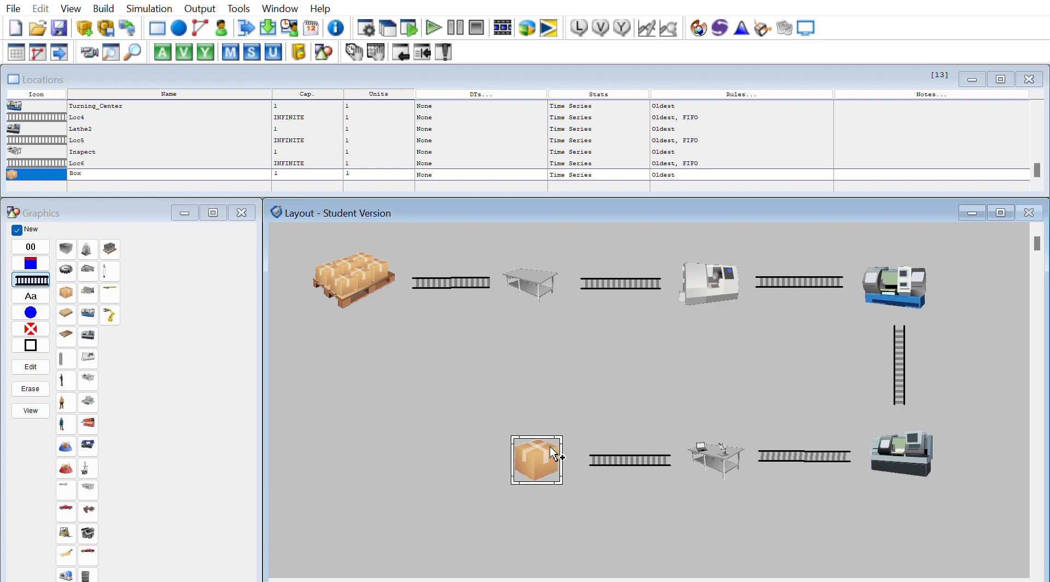
left_click(496, 458)
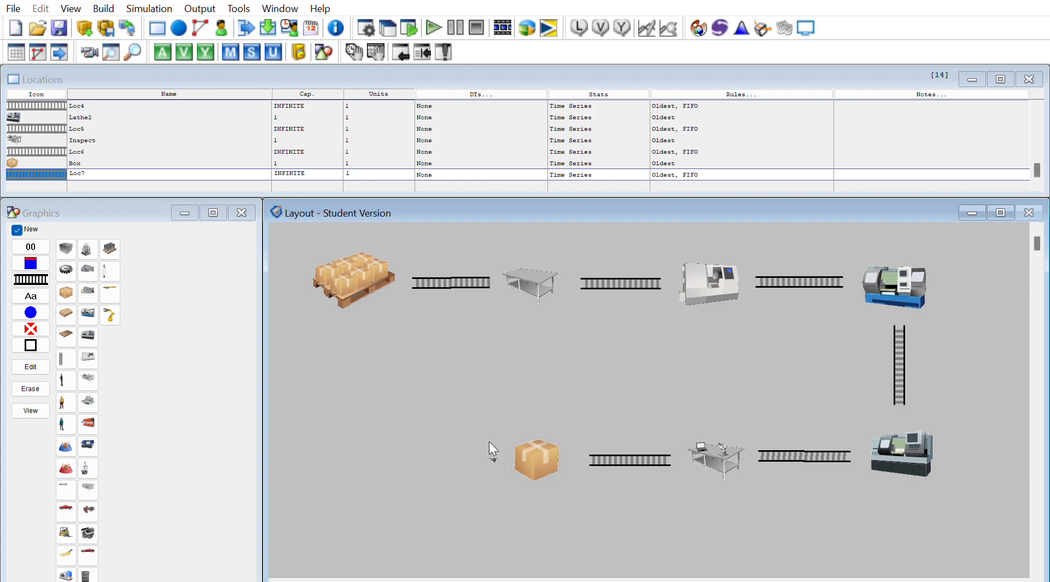
right_click(406, 458)
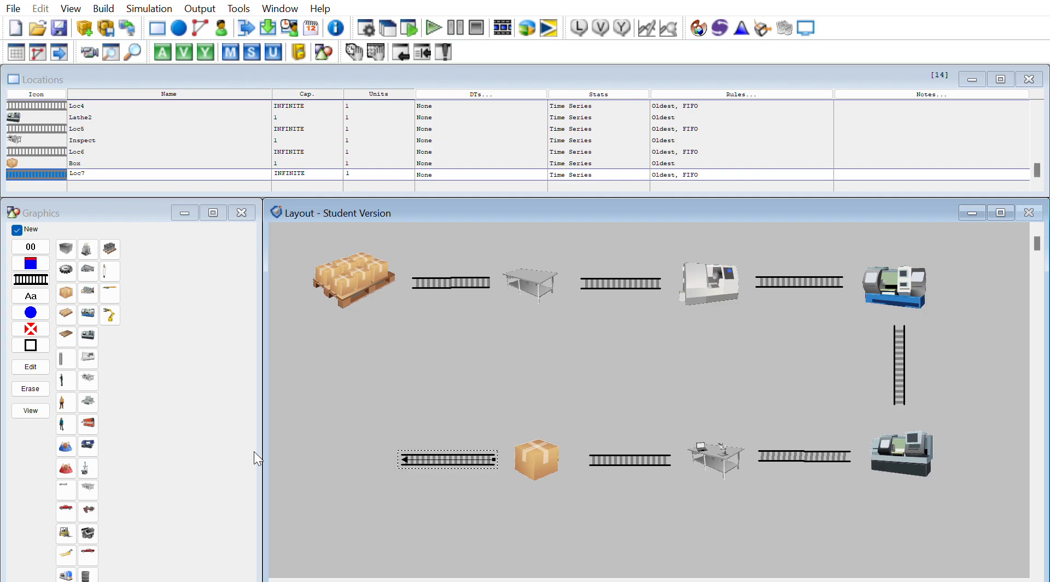
- Add a slightly enlarged red pickup truck location at the left end of the lower row's new conveyor/queue
left_click(83, 510)
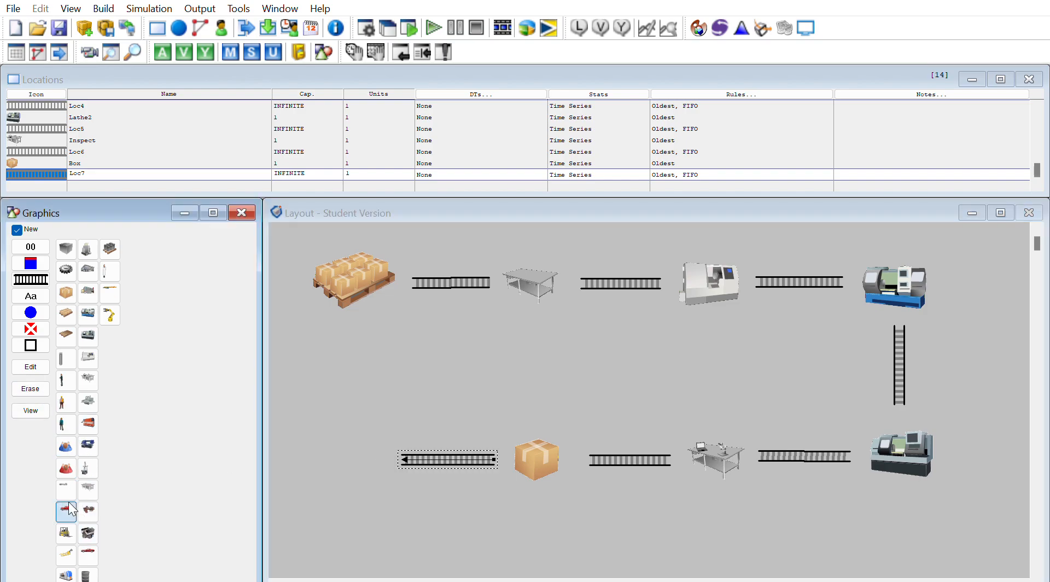
left_click(345, 444)
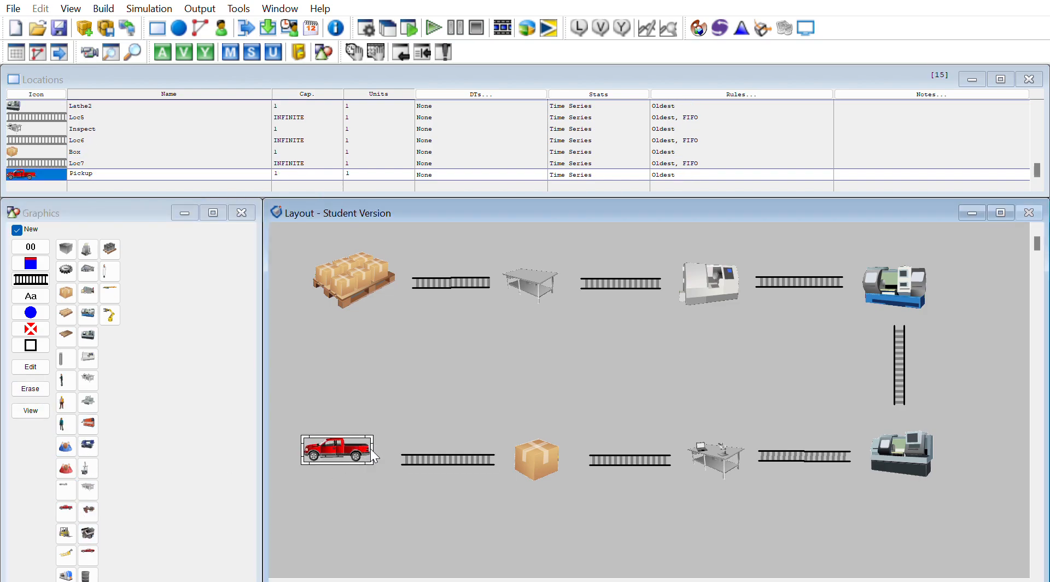
left_click_drag(374, 454, 377, 456)
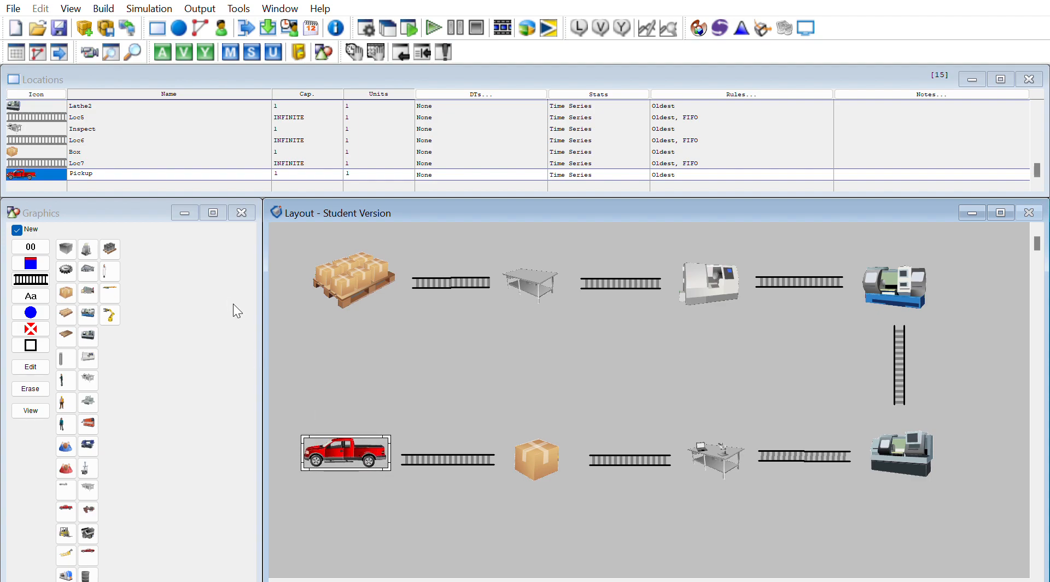
- Rename the Table location to Inspeksi
scroll(143, 129, "up", 3)
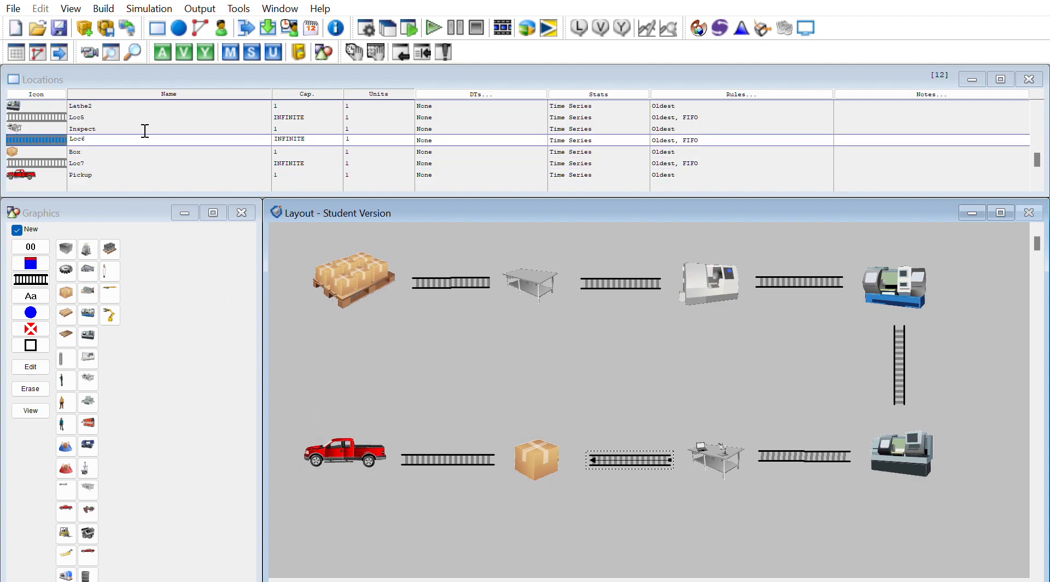
scroll(143, 129, "up", 2)
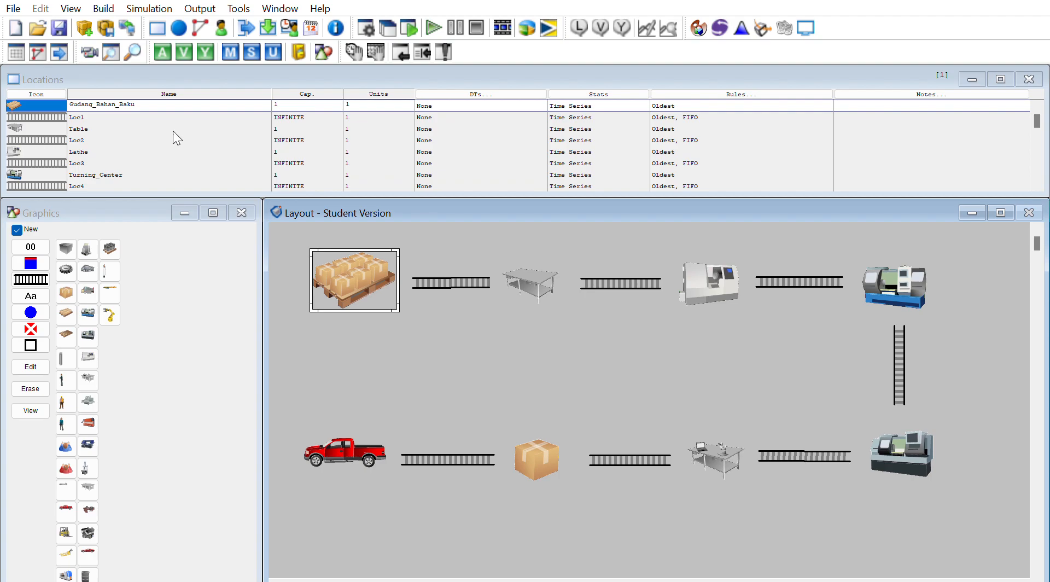
scroll(173, 130, "down", 2)
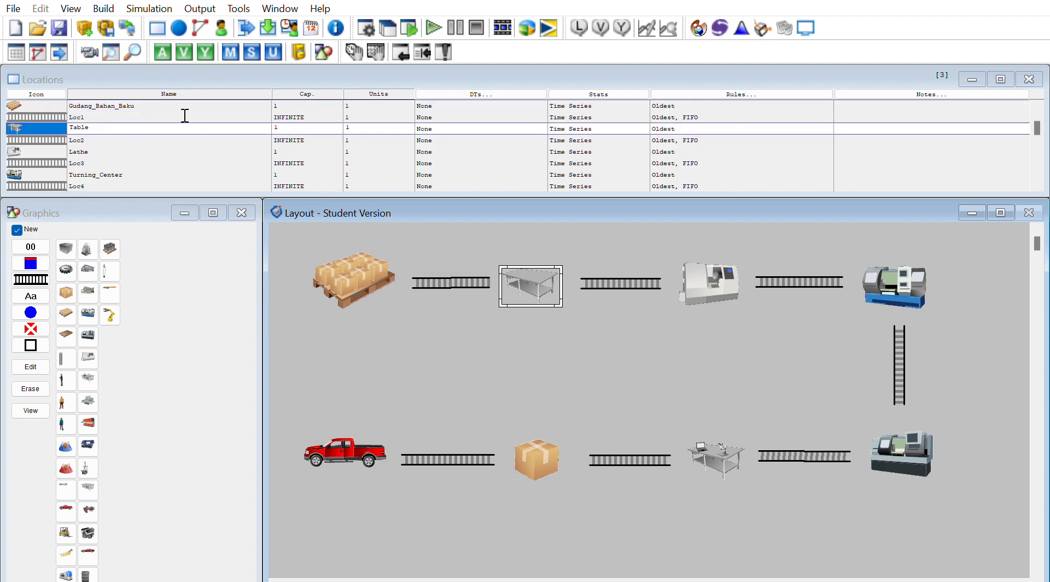
left_click(182, 128)
key("BackSpace")
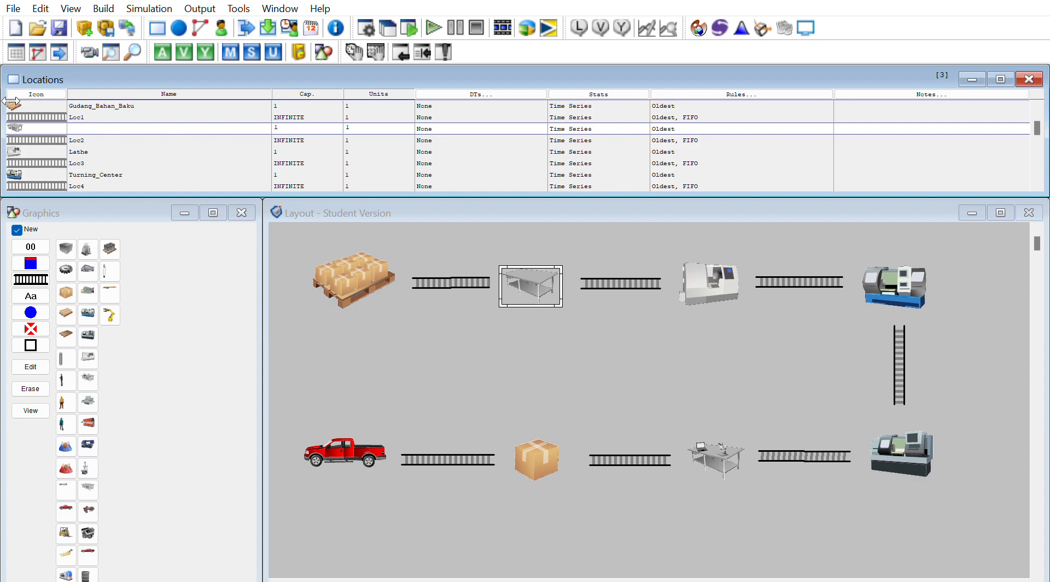
type("Inspeksi")
- Rename the Lathe location to Proses_Pemotongan
key("Down")
key("Down")
key("BackSpace")
key("BackSpace")
key("BackSpace")
key("BackSpace")
type("Proses_")
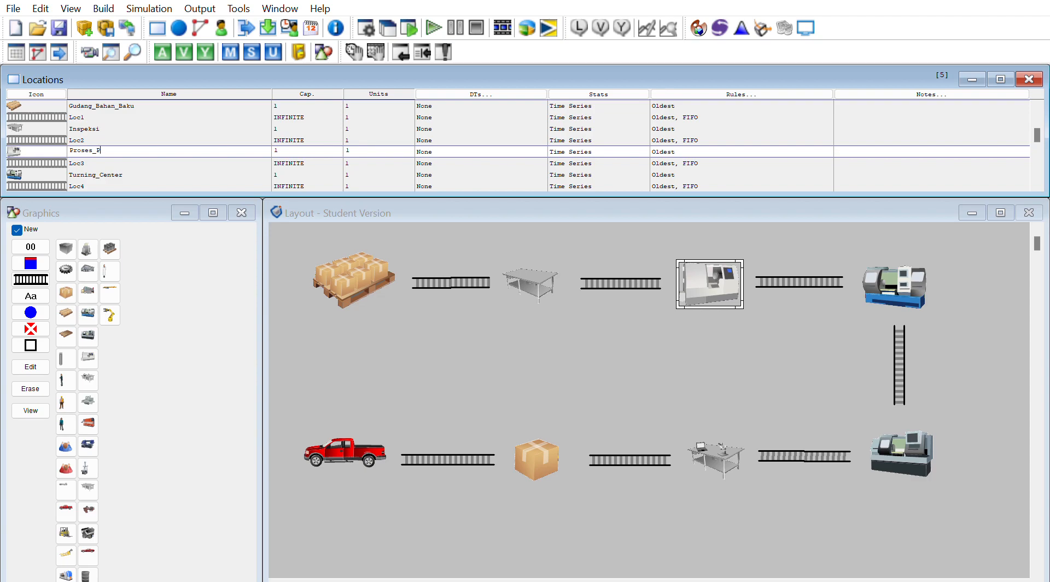
type("Pemotongan")
- Rename the Turning_Center location to Proses_Pemasakan
key("Down")
key("Down")
key("BackSpace")
key("BackSpace")
key("BackSpace")
key("BackSpace")
key("BackSpace")
key("BackSpace")
key("BackSpace")
key("BackSpace")
key("BackSpace")
key("BackSpace")
key("BackSpace")
key("BackSpace")
key("BackSpace")
key("BackSpace")
type("Proses_Pemasaka")
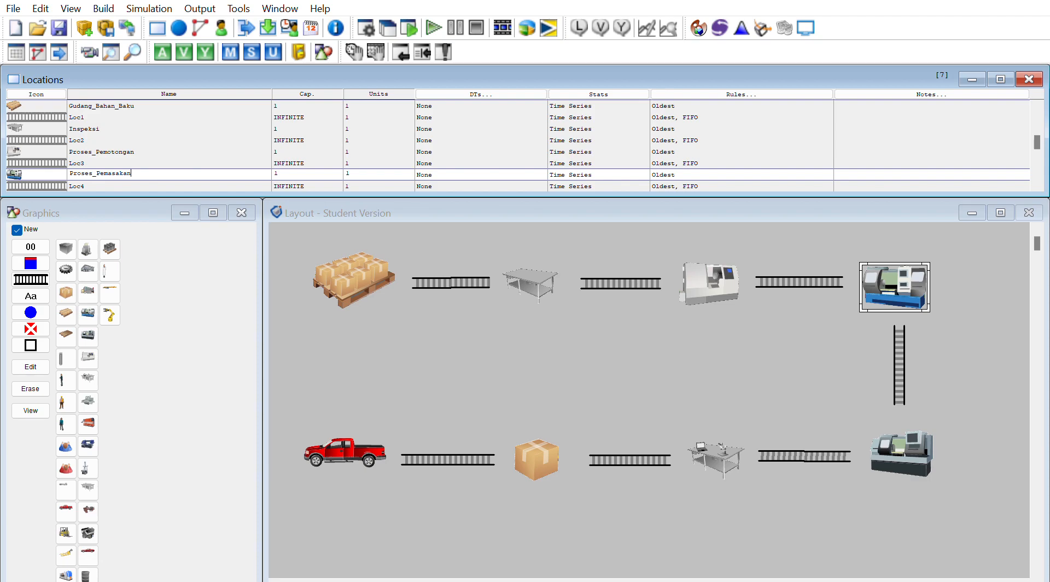
type("n")
- Rename the Lathe2 location to Proses_Penyaringan
key("Down")
key("Down")
key("BackSpace")
key("BackSpace")
key("BackSpace")
key("BackSpace")
key("BackSpace")
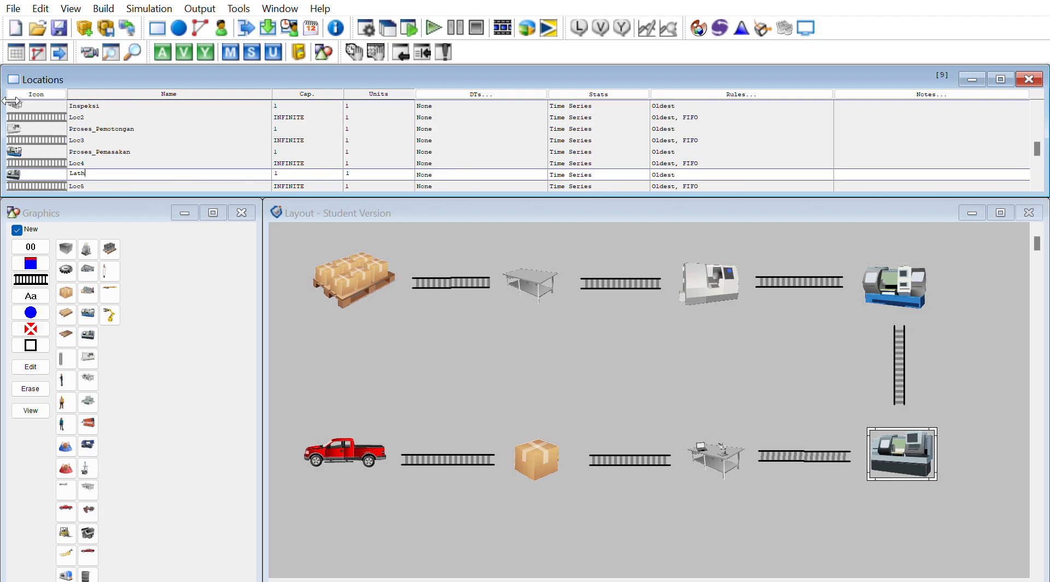
key("BackSpace")
type("Proses_Penyaringan")
- Rename the Inspect location to QC
key("Down")
key("Down")
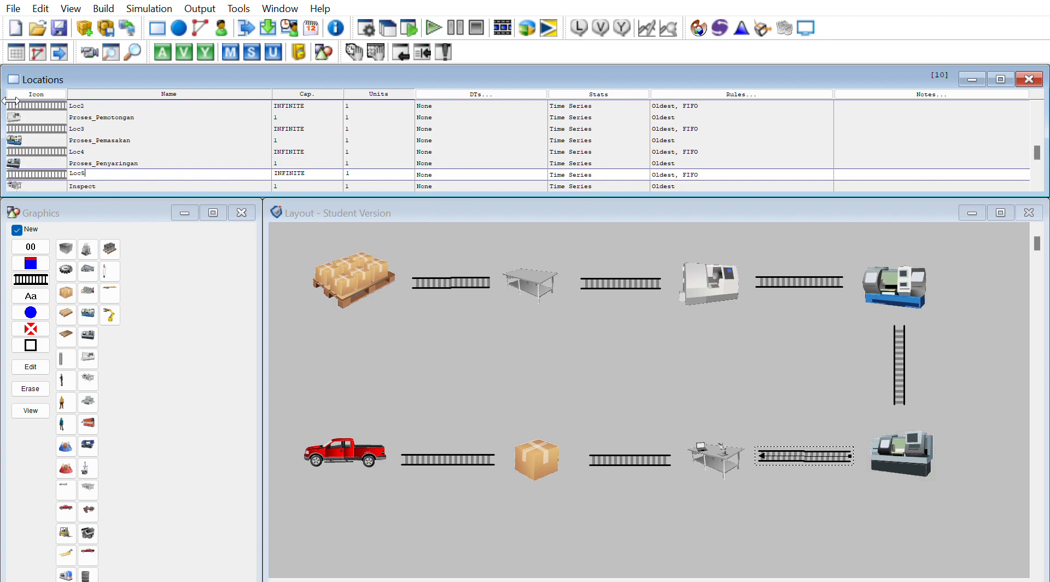
key("BackSpace")
key("BackSpace")
key("BackSpace")
key("BackSpace")
key("BackSpace")
key("BackSpace")
key("BackSpace")
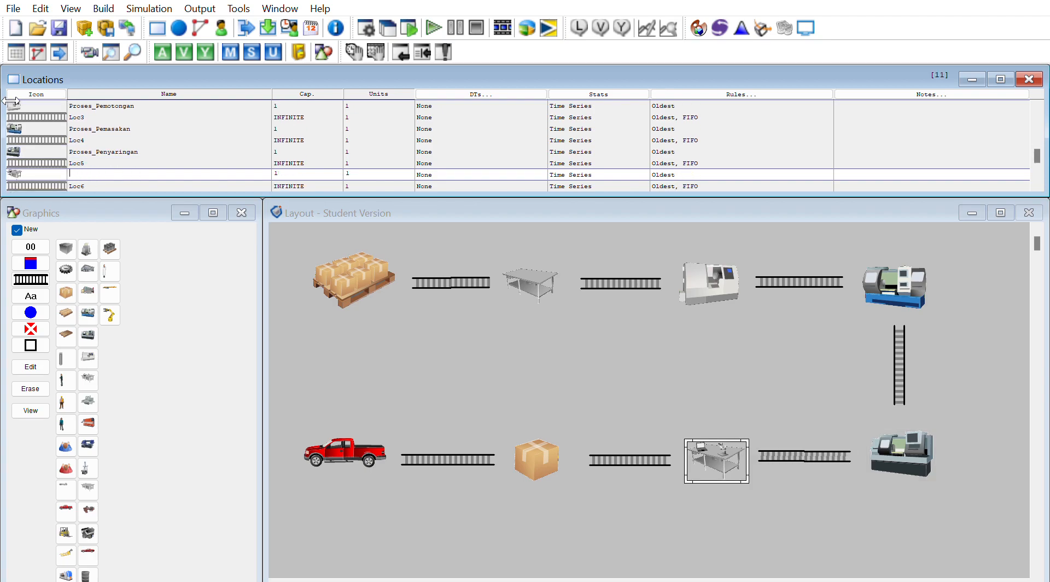
type("QC")
- Rename the Box location to Penegemasan
key("Down")
key("Down")
key("BackSpace")
key("BackSpace")
type("Penegemasan")
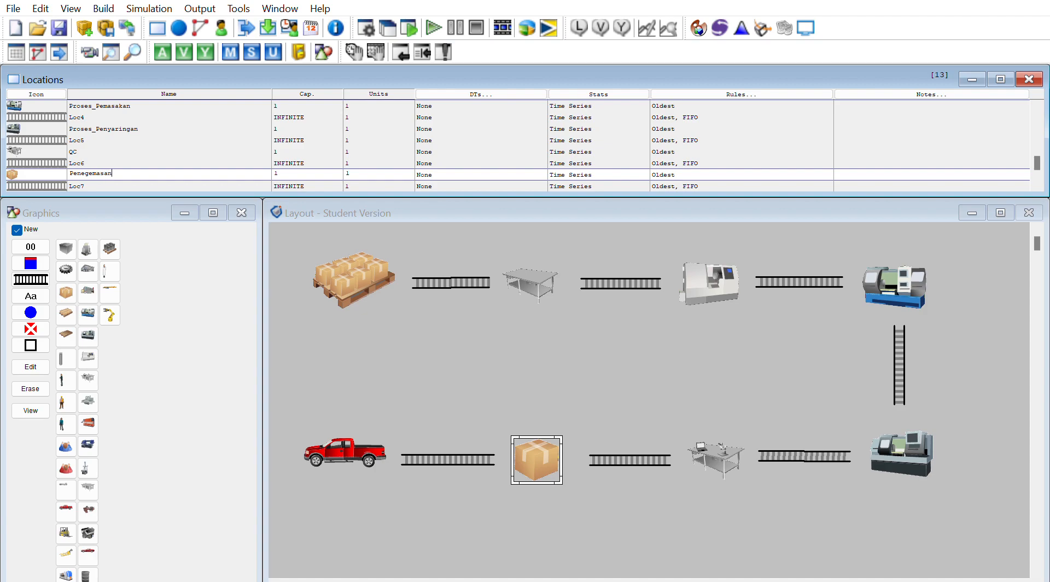
- Rename the Pickup location to Pengiriman
key("Down")
key("Down")
key("BackSpace")
key("BackSpace")
key("BackSpace")
key("BackSpace")
key("BackSpace")
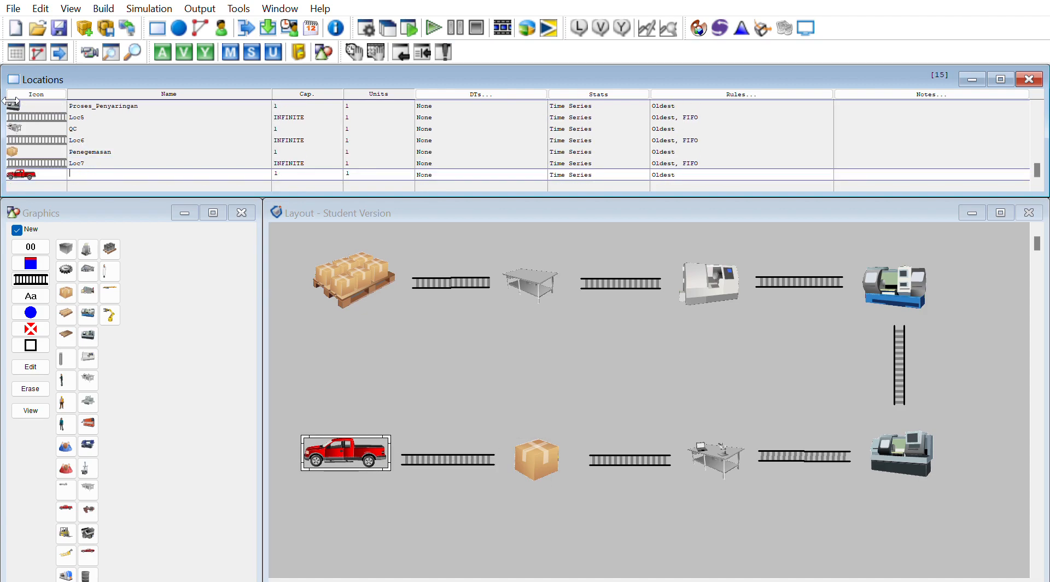
type("Pengiriman")
- Set the capacity of the Inspeksi location to 10
scroll(312, 99, "up", 14)
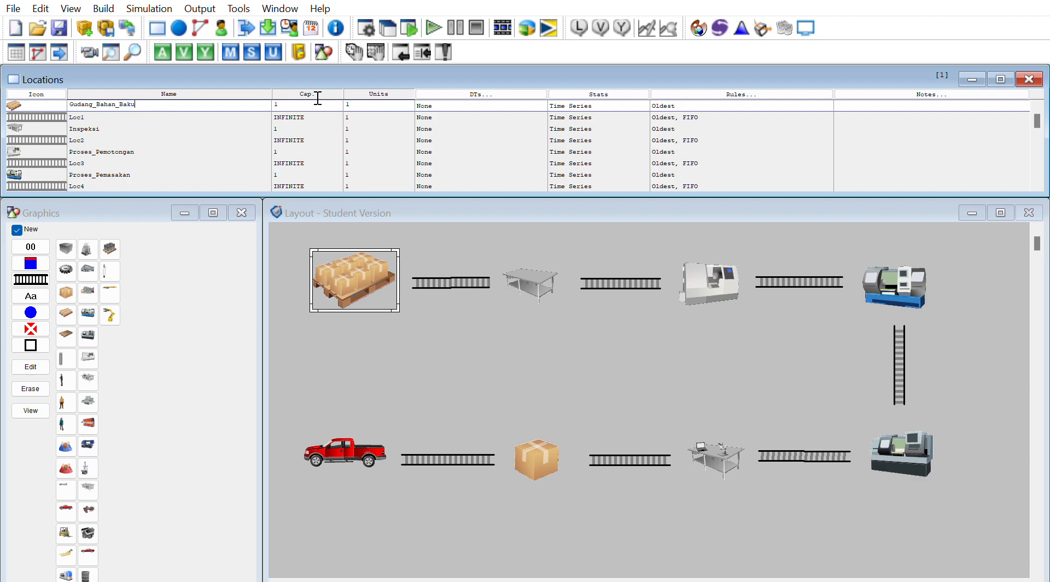
left_click(531, 285)
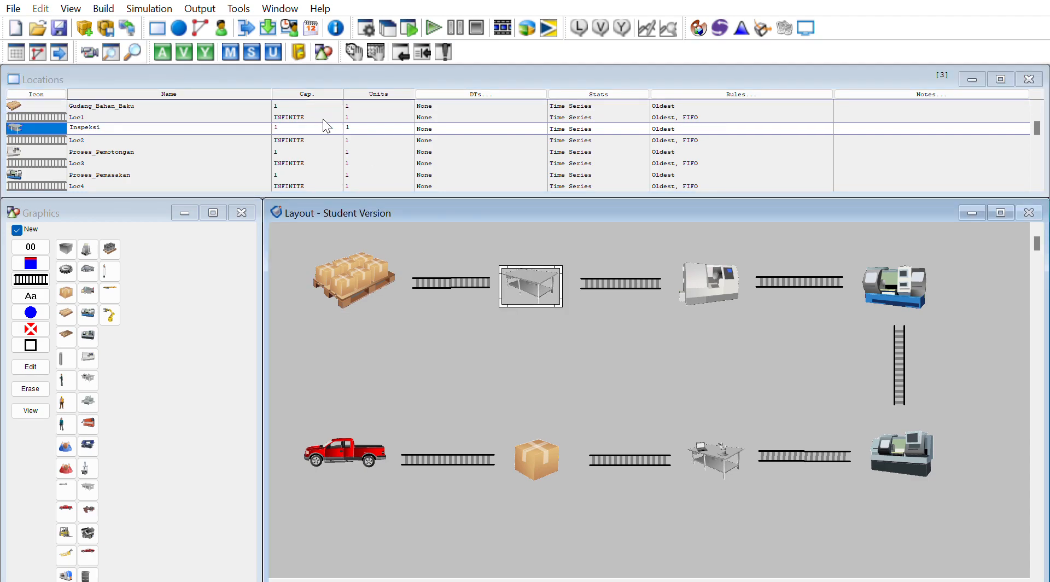
left_click(304, 117)
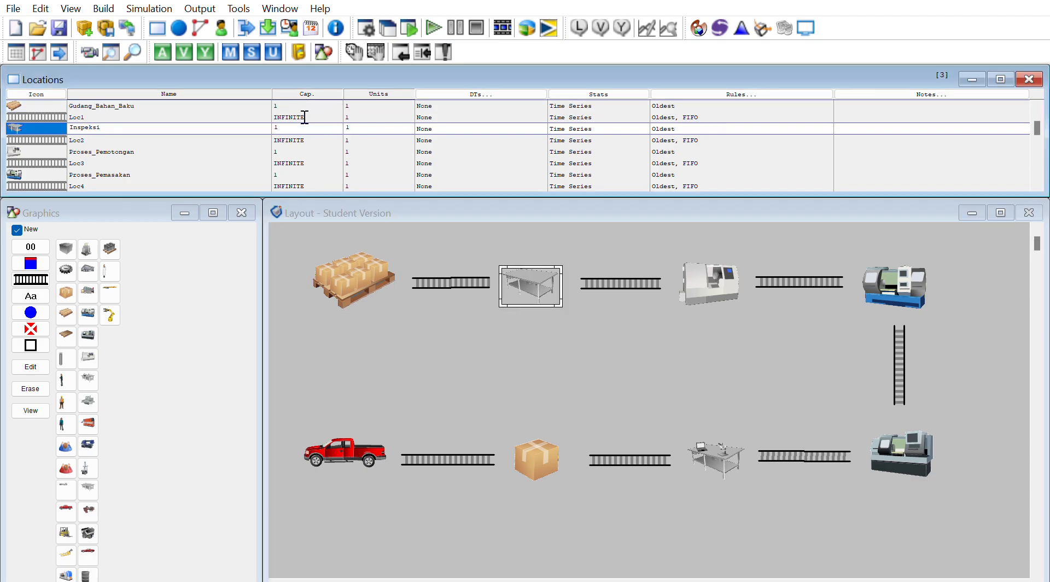
key("BackSpace")
type("10")
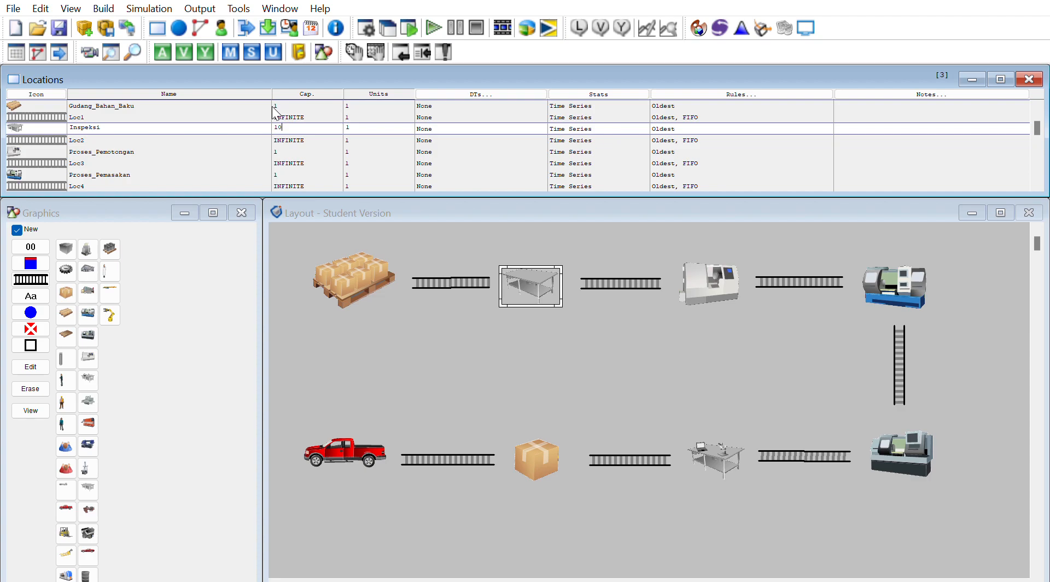
- Set the capacity of the Proses_Pemotongan location to 10
key("Down")
key("Down")
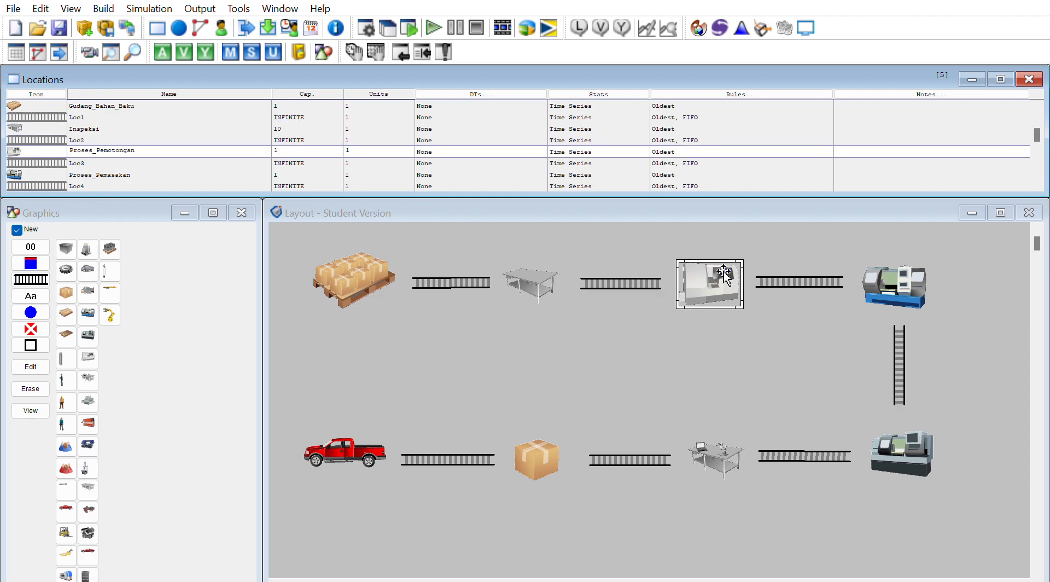
type("10")
key("BackSpace")
key("BackSpace")
type("0")
- Set the capacity of both the Proses_Pemasakan and Proses_Penyaringan locations to 10
key("Down")
key("Down")
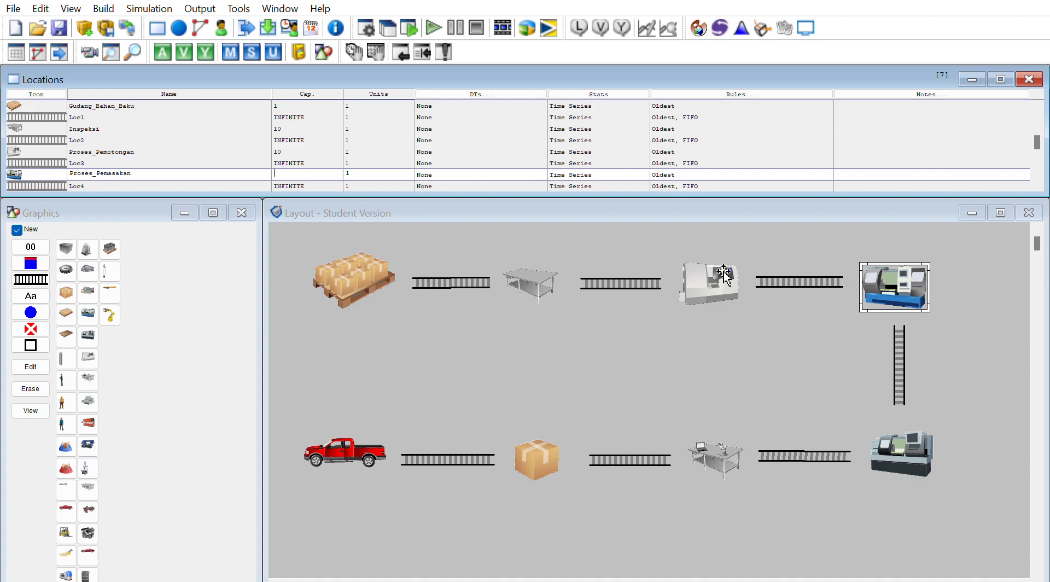
type("10")
key("Down")
key("Down")
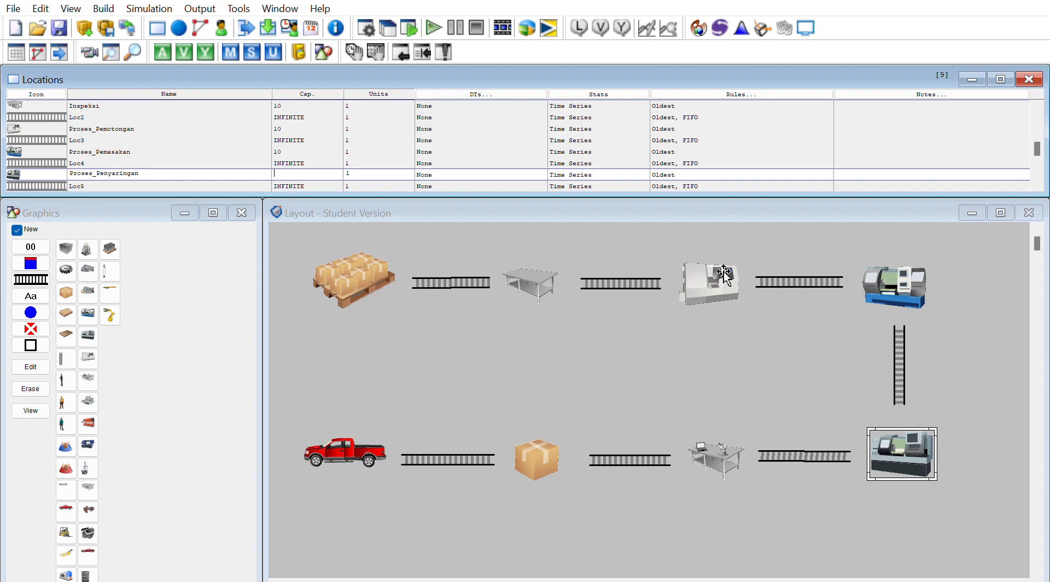
type("10")
- Set the capacity of the QC location to 5 and of the Penegemasan location to 10
key("Down")
key("Down")
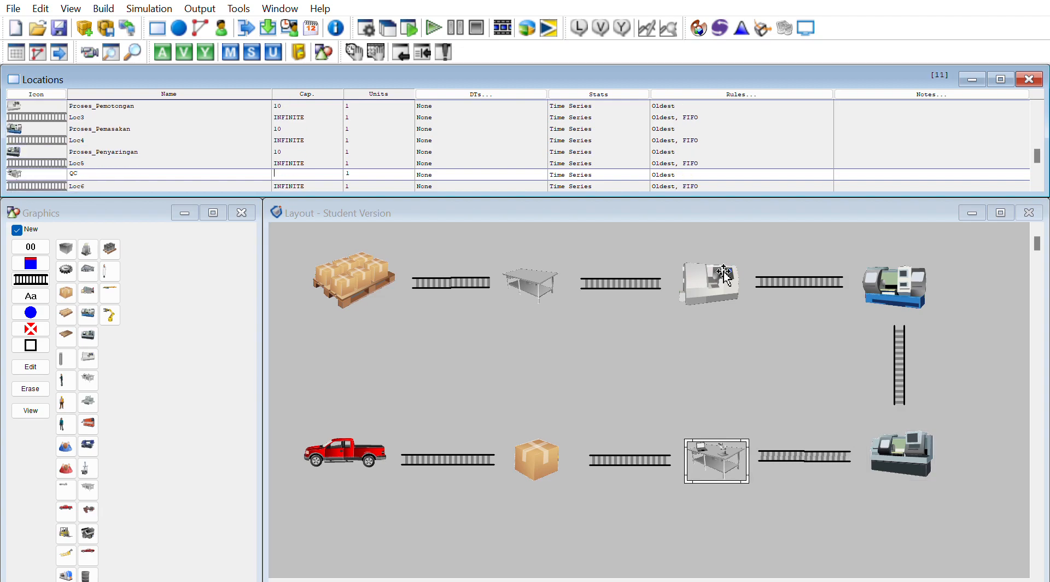
type("5")
key("Down")
key("Down")
type("1")
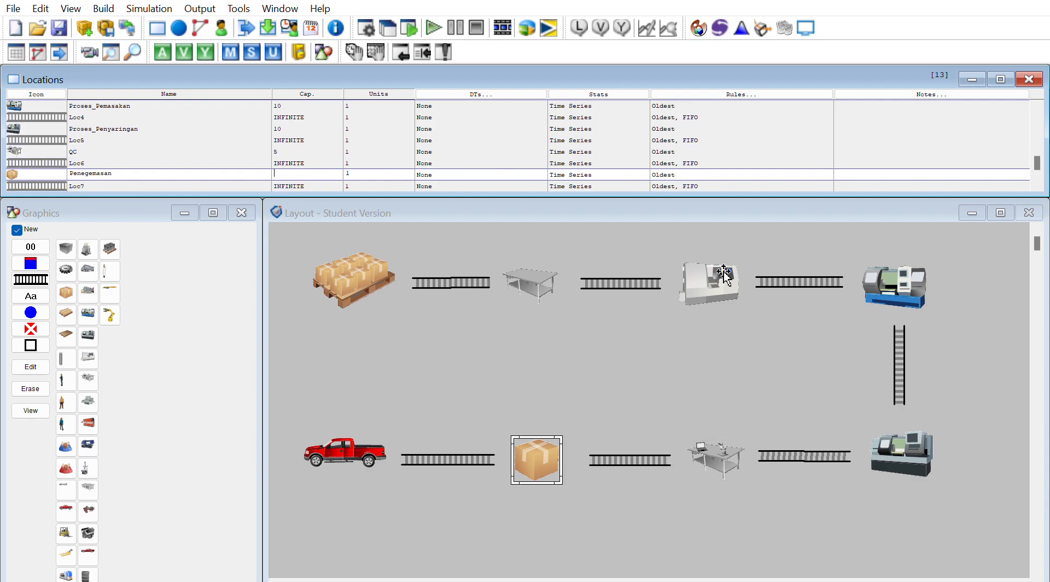
type("10")
- Set the capacity of the Pengiriman location to 1
key("Down")
key("Down")
type("1")
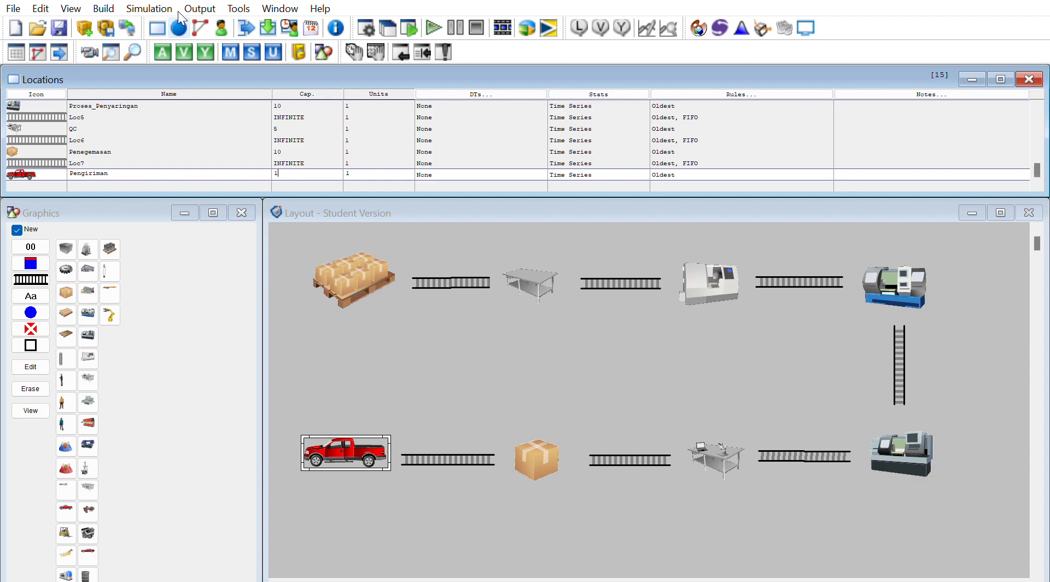
- Define four entities in the Entities table using the pallet of boxes, raw material, gear and box graphics
left_click(179, 28)
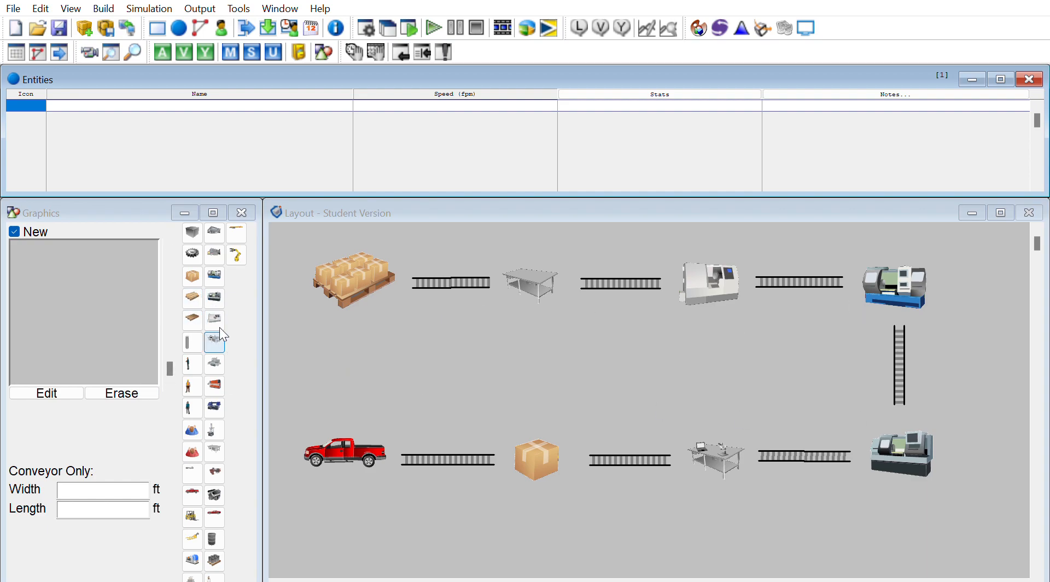
left_click(195, 282)
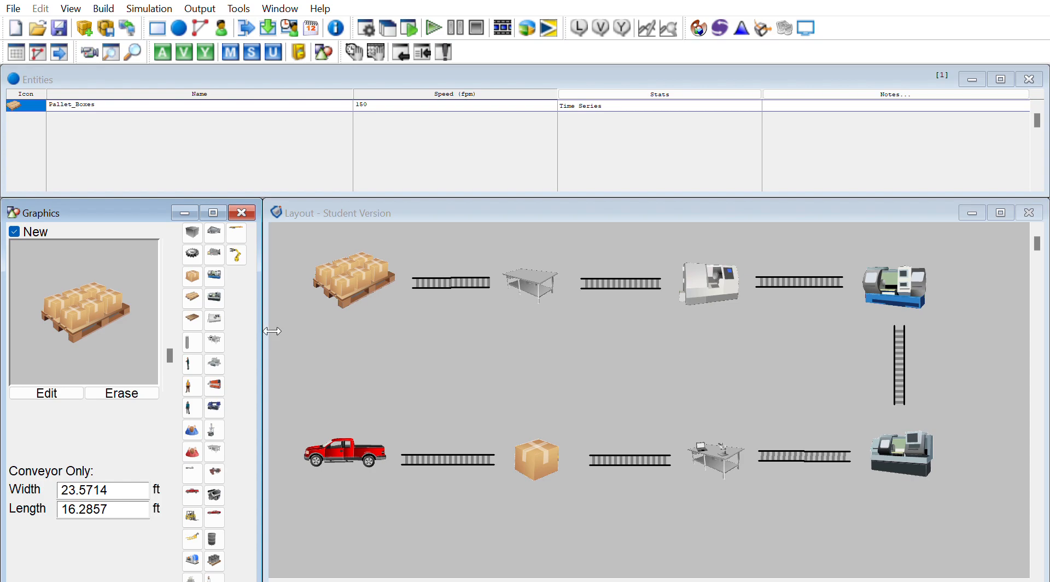
left_click(192, 216)
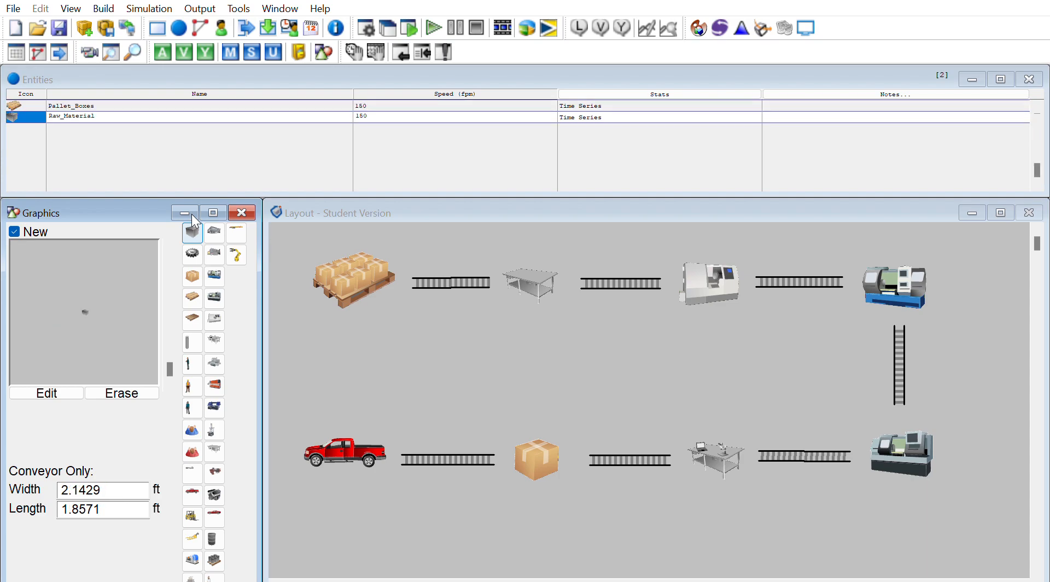
left_click(195, 242)
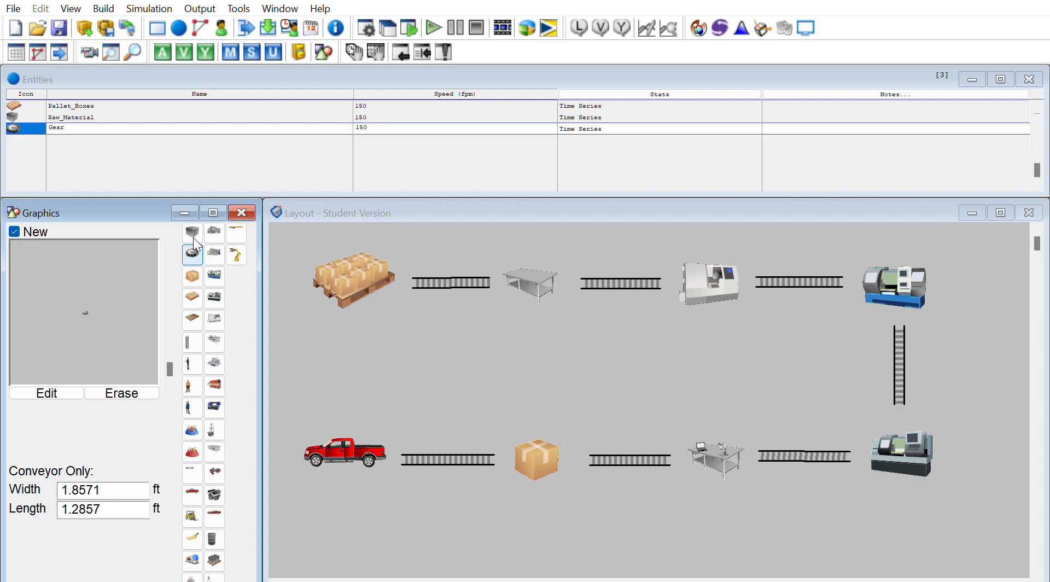
left_click(197, 264)
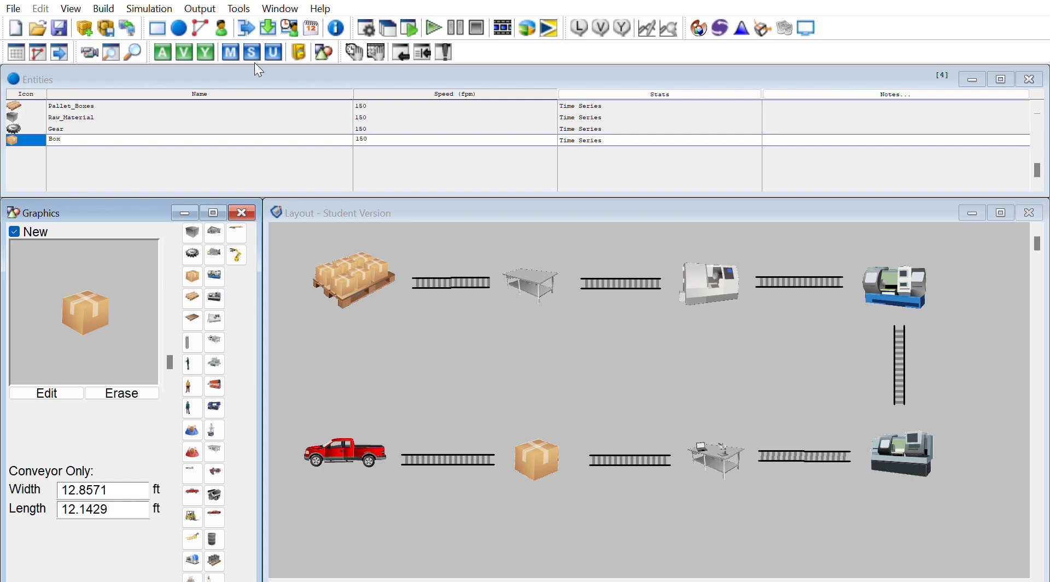
- View the Arrivals table and return to the Entities table
left_click(268, 24)
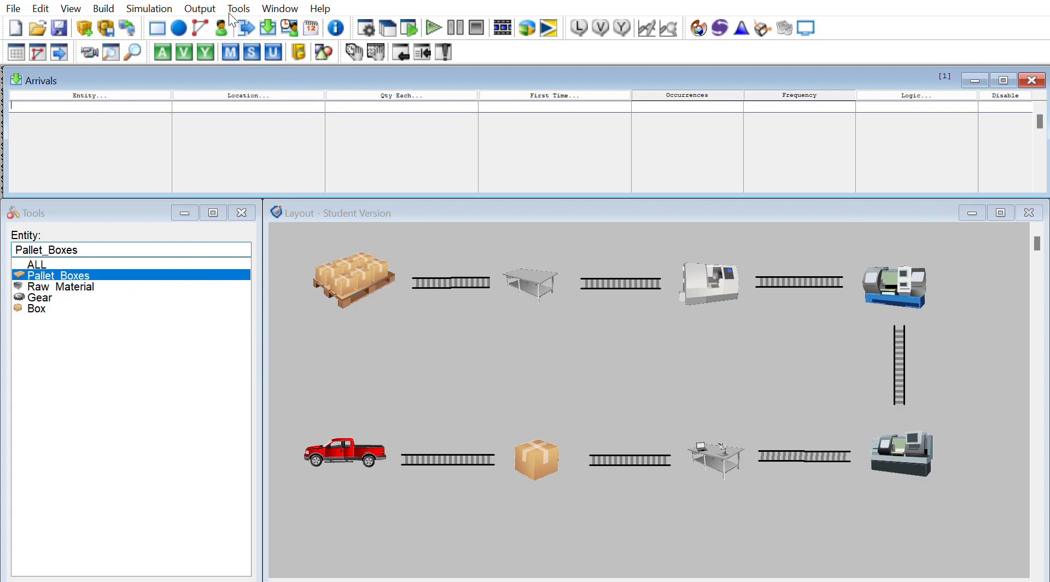
left_click(179, 28)
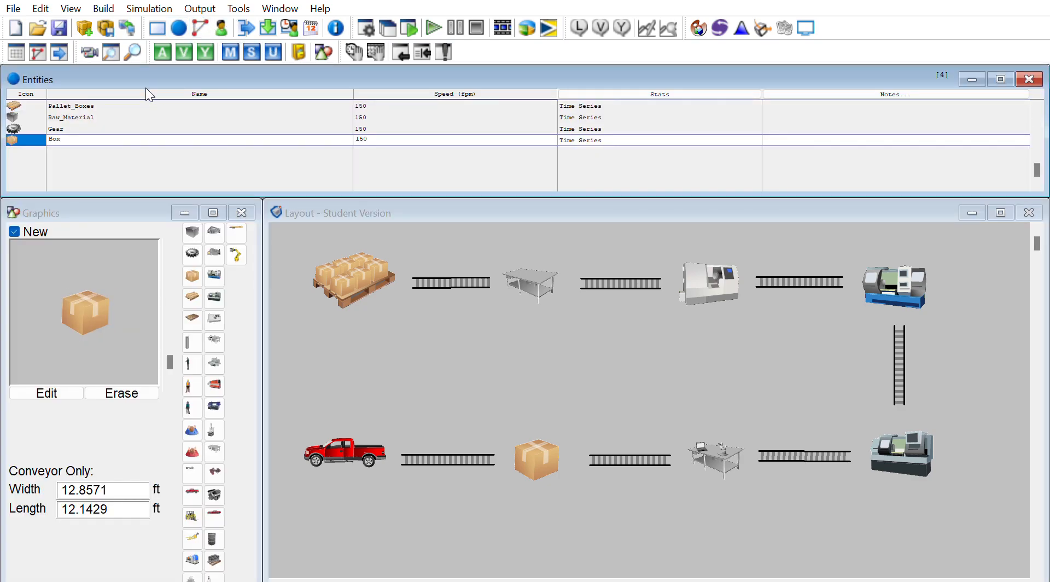
- Rename the Pallet_Boxes entity as Bahan_Baku
left_click(130, 103)
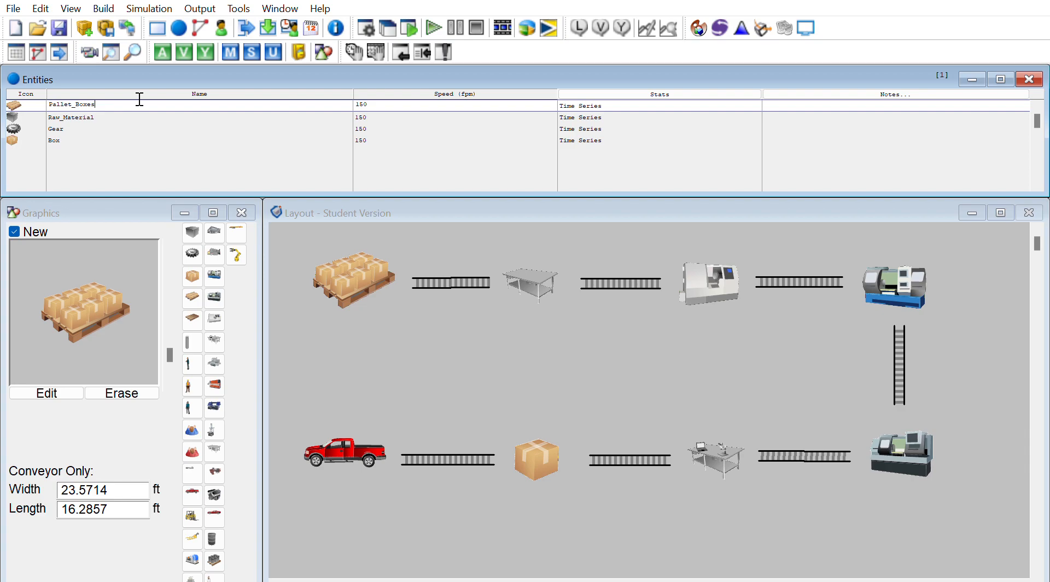
key("BackSpace")
key("BackSpace")
key("BackSpace")
key("BackSpace")
key("BackSpace")
key("BackSpace")
key("BackSpace")
key("BackSpace")
key("BackSpace")
key("BackSpace")
type("Bahan_Baku")
- Rename the Raw_Material entity as Produk_Setengah_jadi
key("Down")
key("BackSpace")
key("BackSpace")
key("BackSpace")
key("BackSpace")
key("BackSpace")
key("BackSpace")
key("BackSpace")
key("BackSpace")
key("BackSpace")
key("BackSpace")
key("BackSpace")
key("BackSpace")
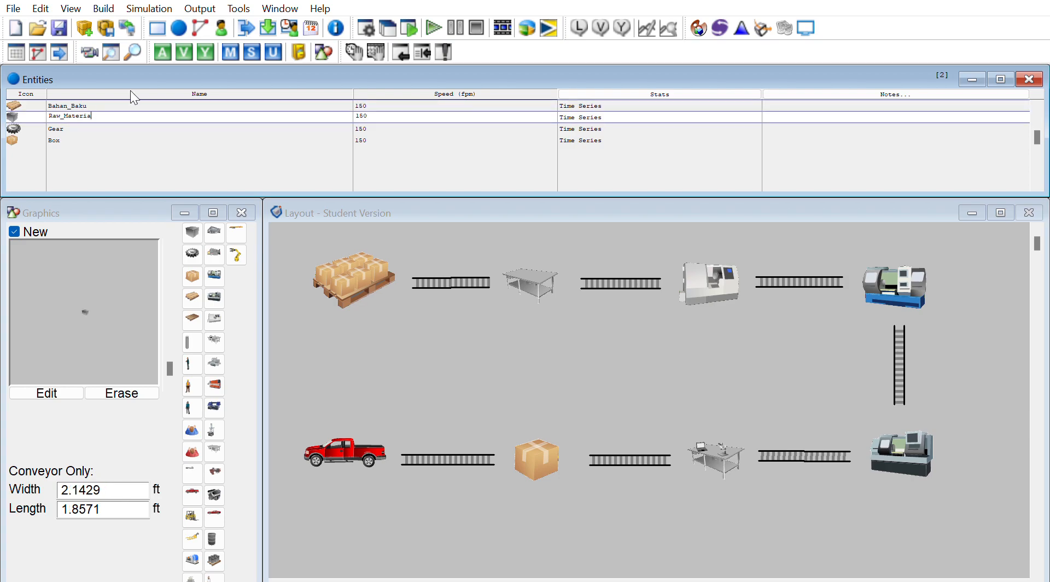
type("Produk_")
type("Set")
type("enag")
key("BackSpace")
key("BackSpace")
key("BackSpace")
type("ngah_jadi")
key("Return")
- Rename the Gear entity as Produk_Jadi and the Box entity as Produk_Dikemas
key("Down")
key("Up")
key("BackSpace")
key("BackSpace")
key("BackSpace")
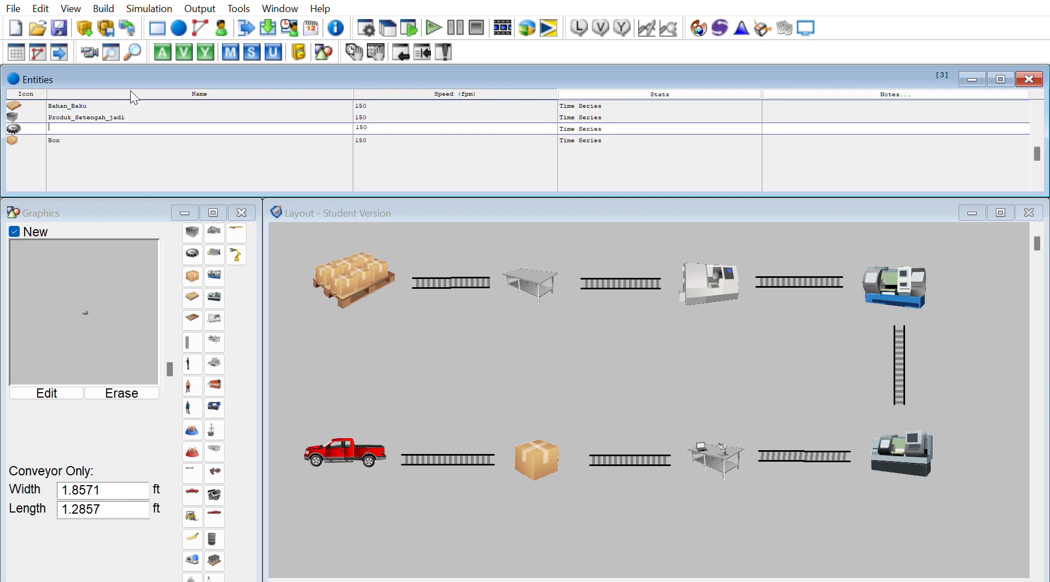
type("Podu")
key("BackSpace")
key("BackSpace")
type("roduk_Jadi")
key("Return")
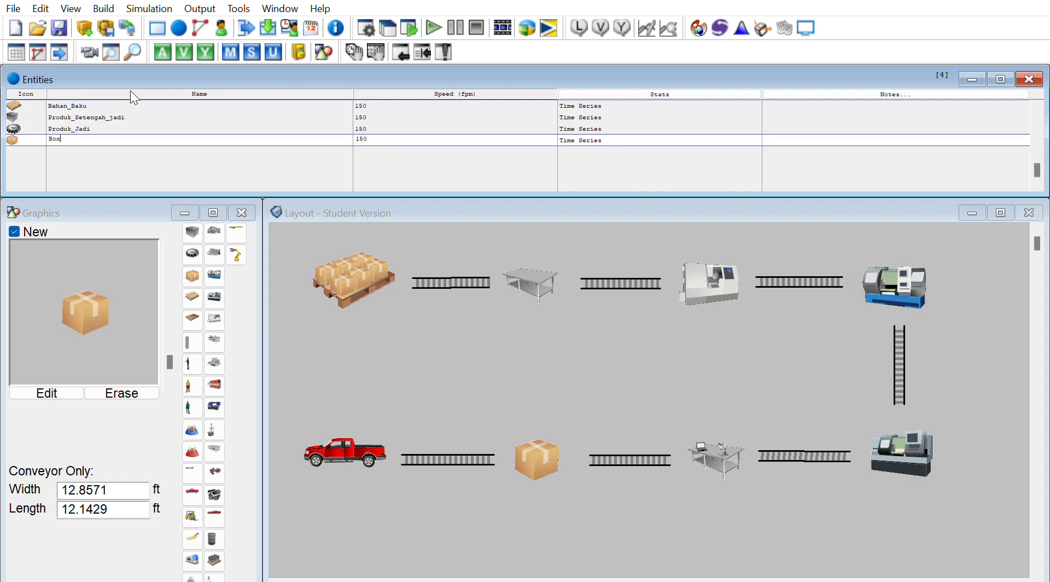
type("Produk_Dikemas")
- Add arrivals for Bahan_Baku at Gudang_Bahan_Baku and for Produk_Setengah_jadi at Proses_Pemasakan
left_click(268, 25)
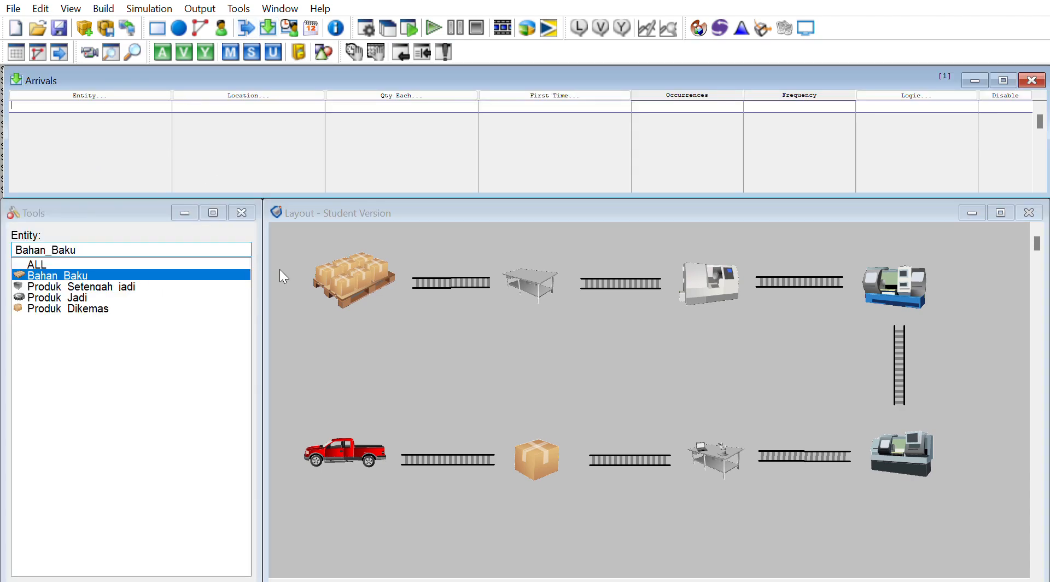
left_click(374, 270)
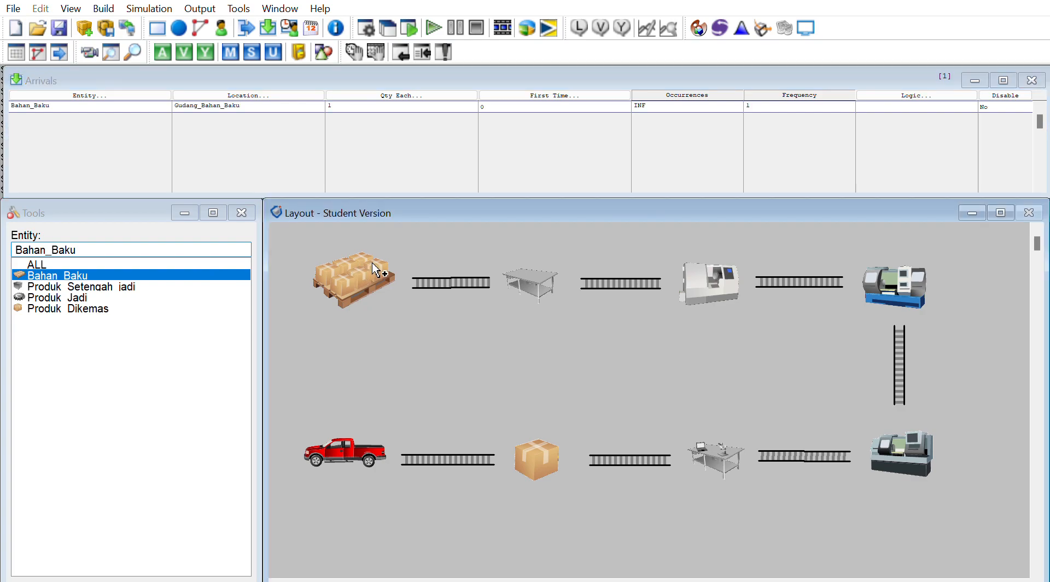
left_click(107, 281)
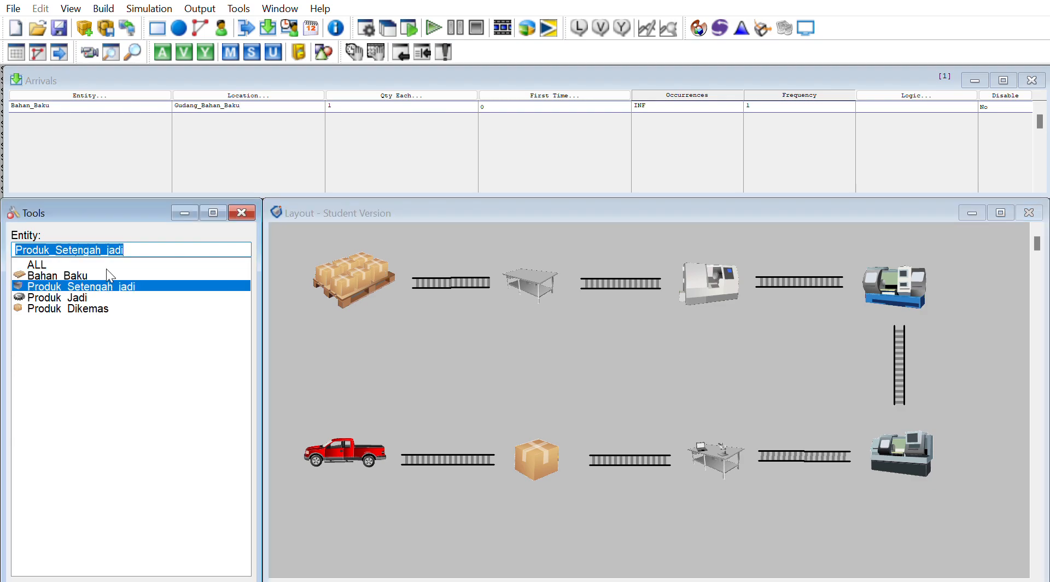
left_click(915, 287)
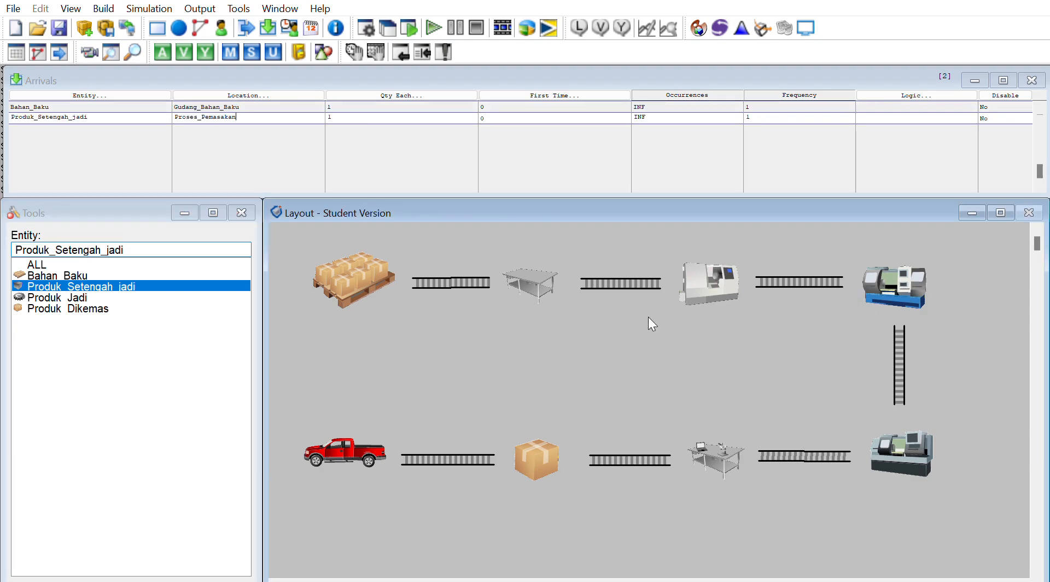
- Add arrivals for Produk_Jadi at Proses_Penyaringan and for Produk_Dikemas at Penegemasan
left_click(88, 296)
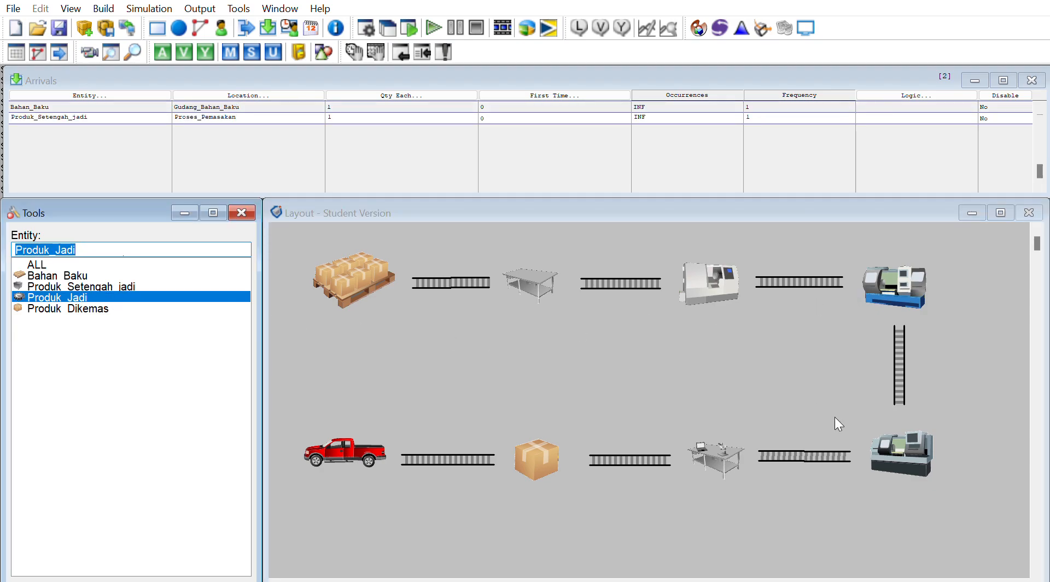
left_click(915, 452)
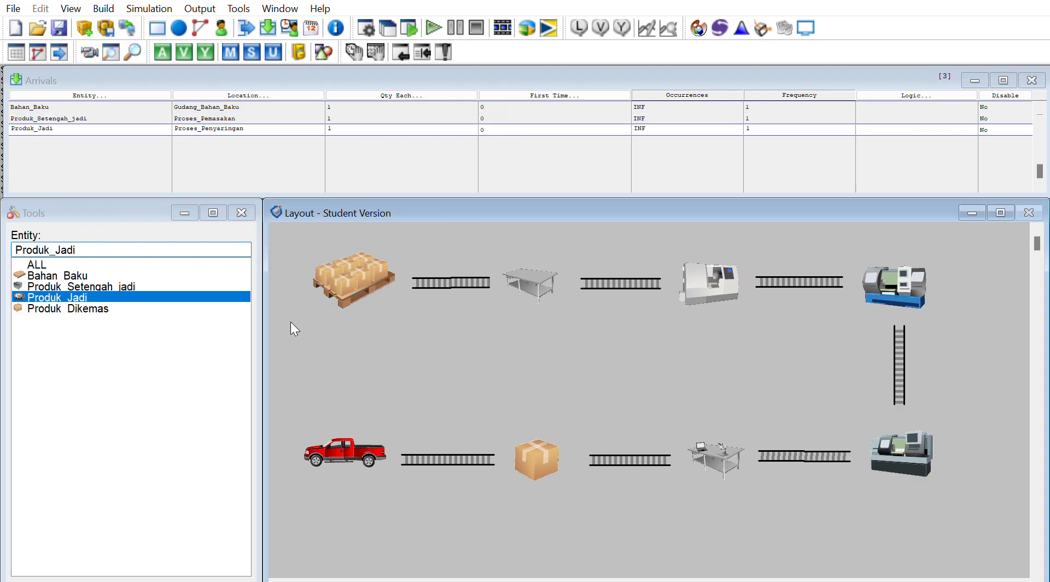
left_click(92, 297)
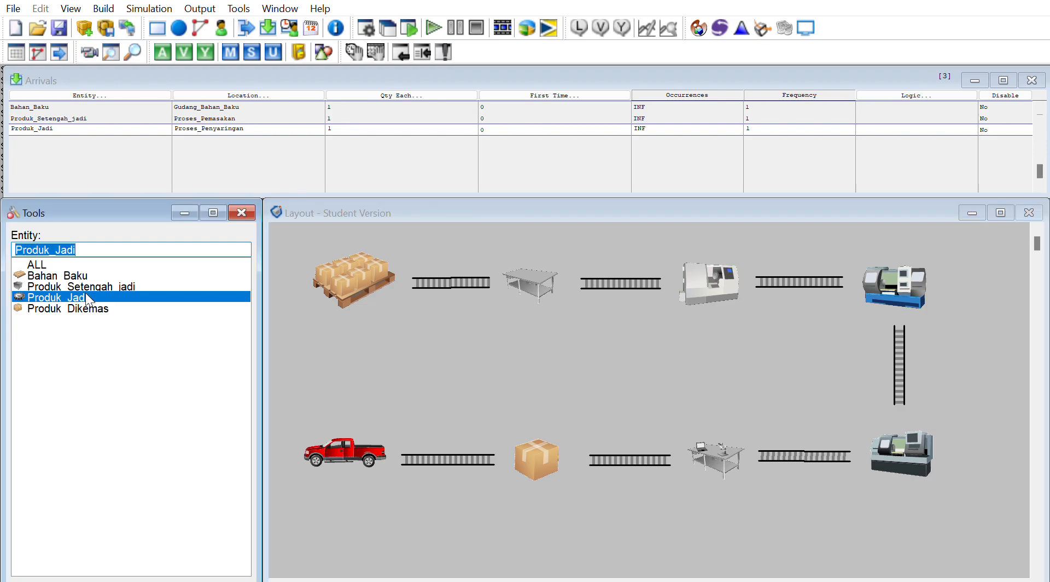
left_click(86, 308)
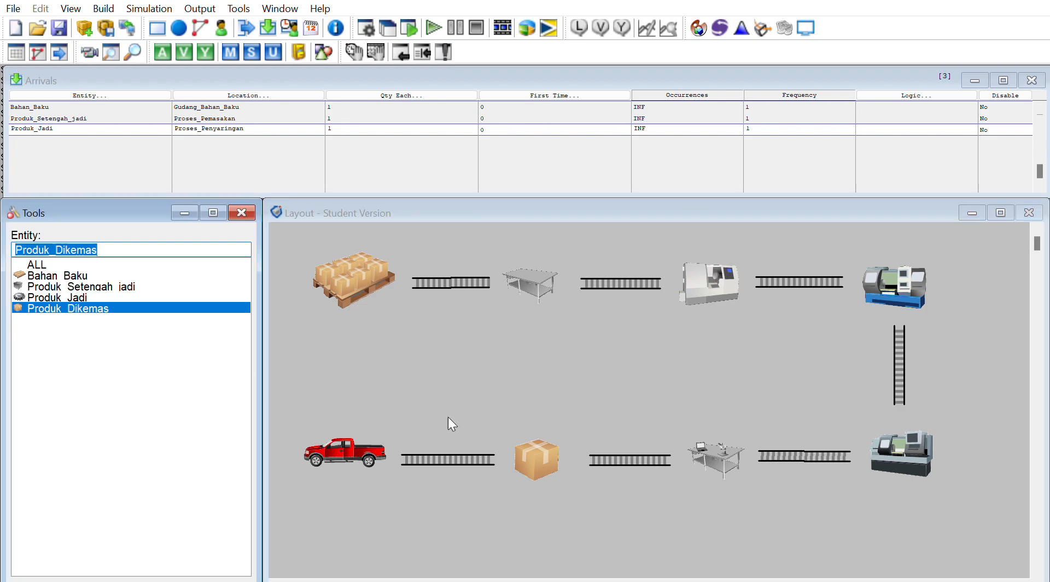
left_click(545, 458)
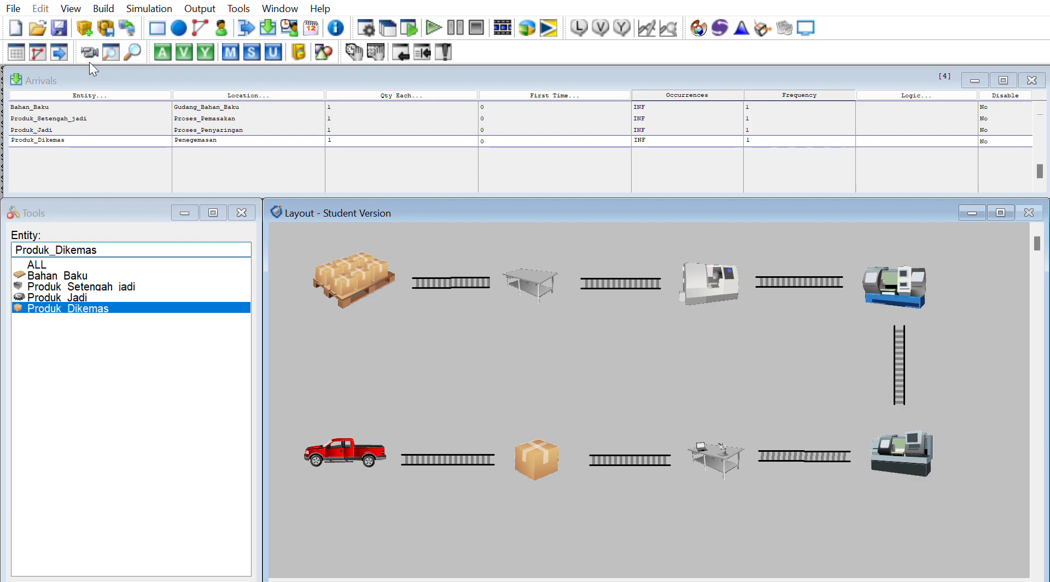
- Define the processing of Bahan_Baku from Gudang_Bahan_Baku over the Loc1 conveyor to Inspeksi
left_click(247, 19)
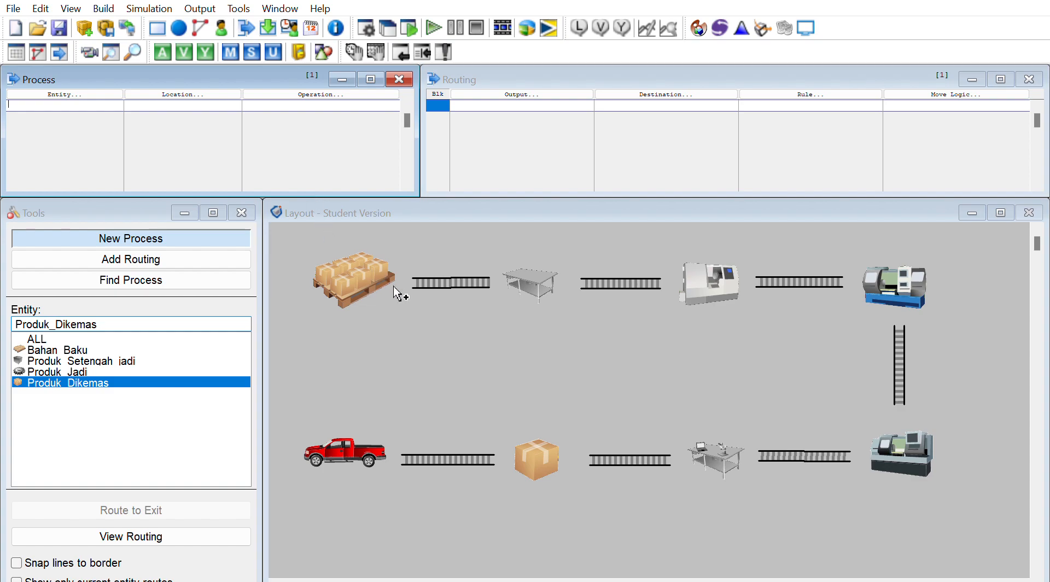
left_click(58, 349)
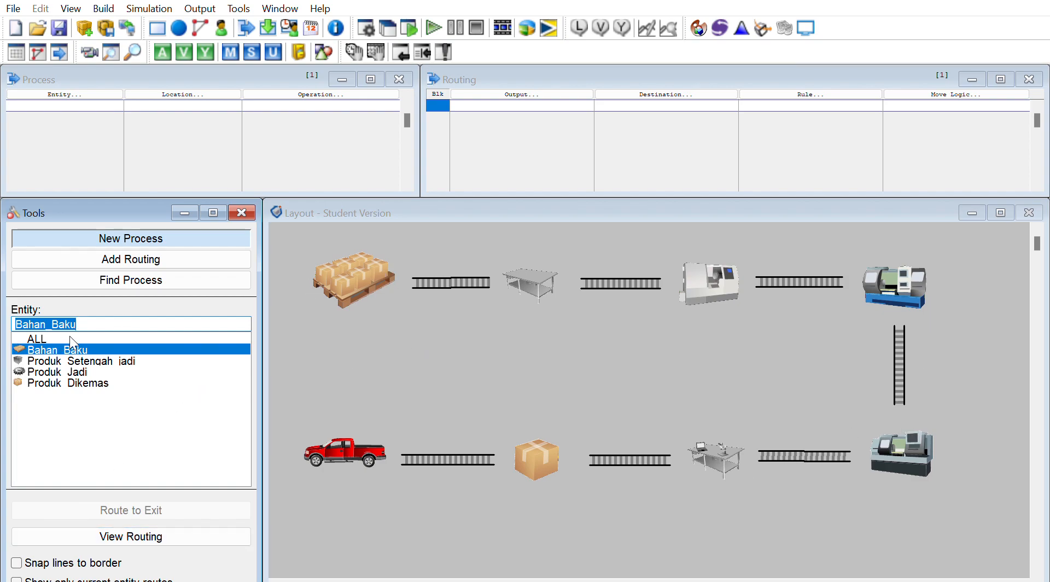
left_click(372, 272)
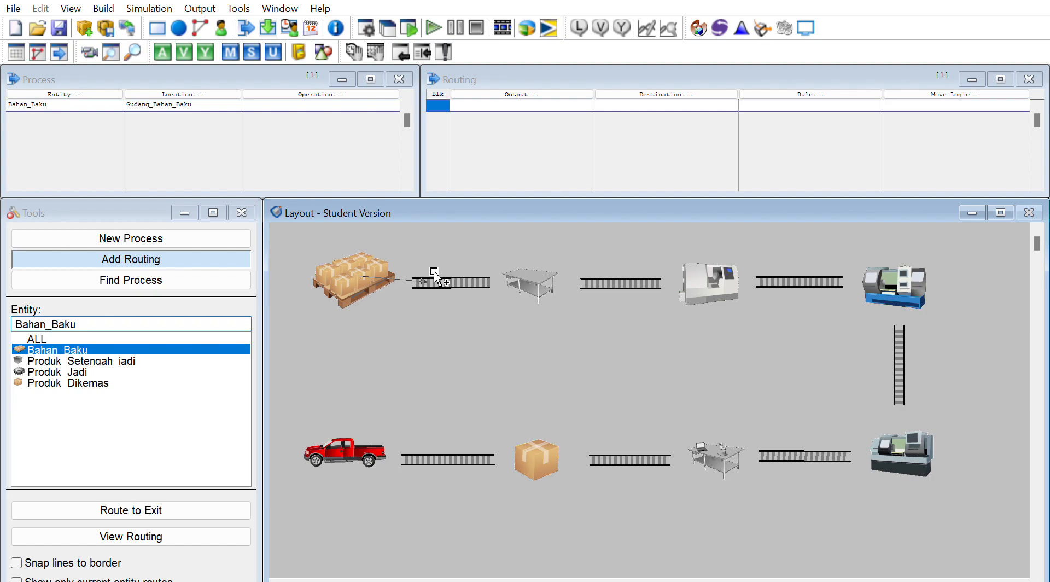
left_click(435, 276)
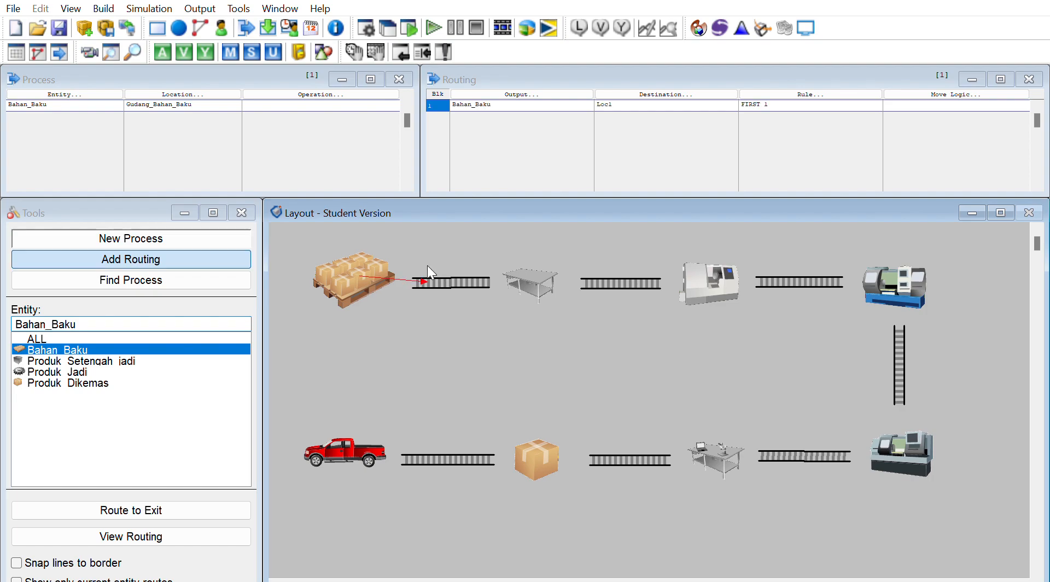
left_click(489, 278)
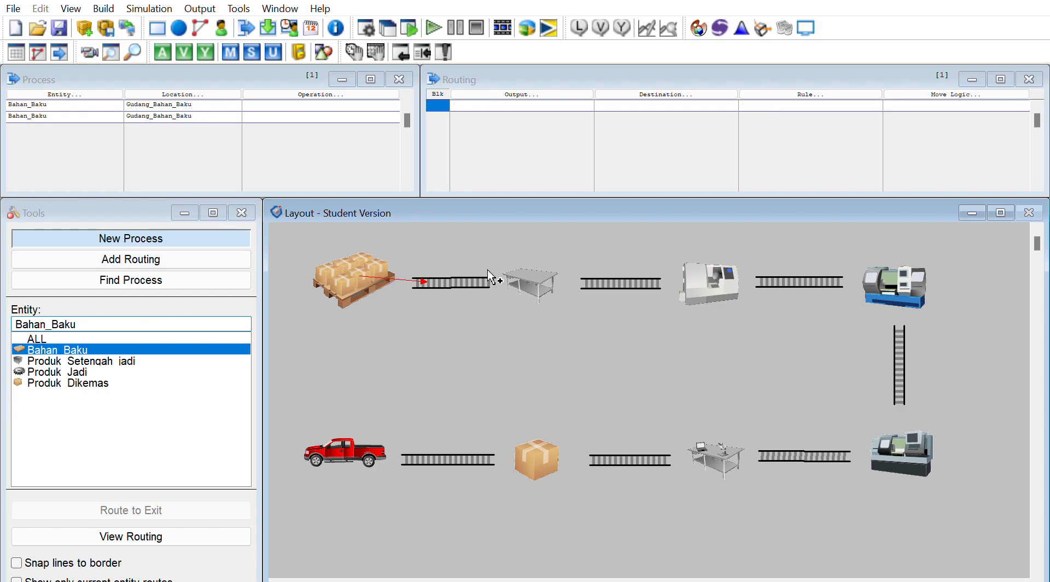
left_click(534, 272)
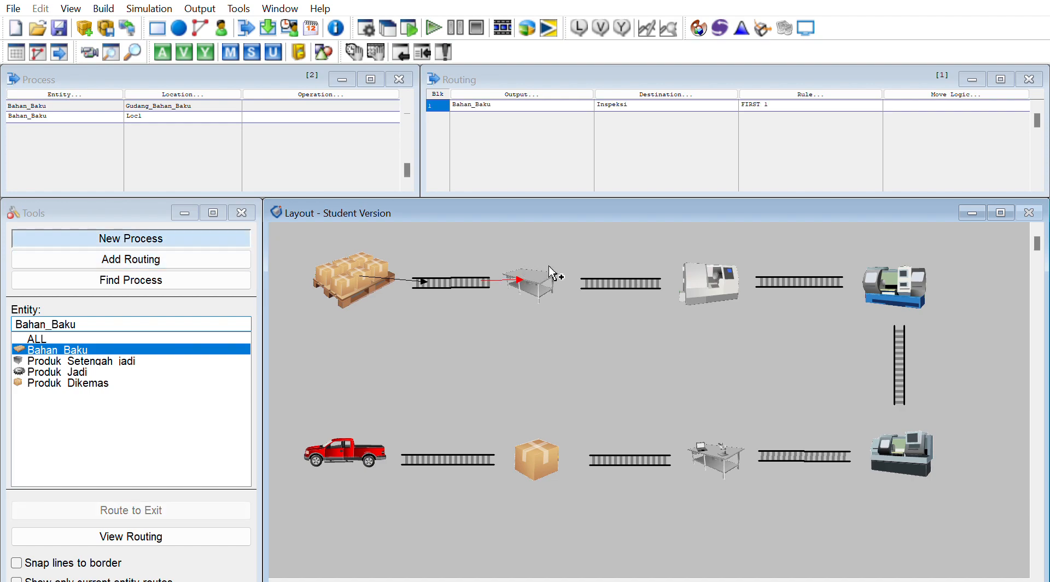
- Route Bahan_Baku from Inspeksi over the Loc2 conveyor to Proses_Pemotongan
left_click(549, 272)
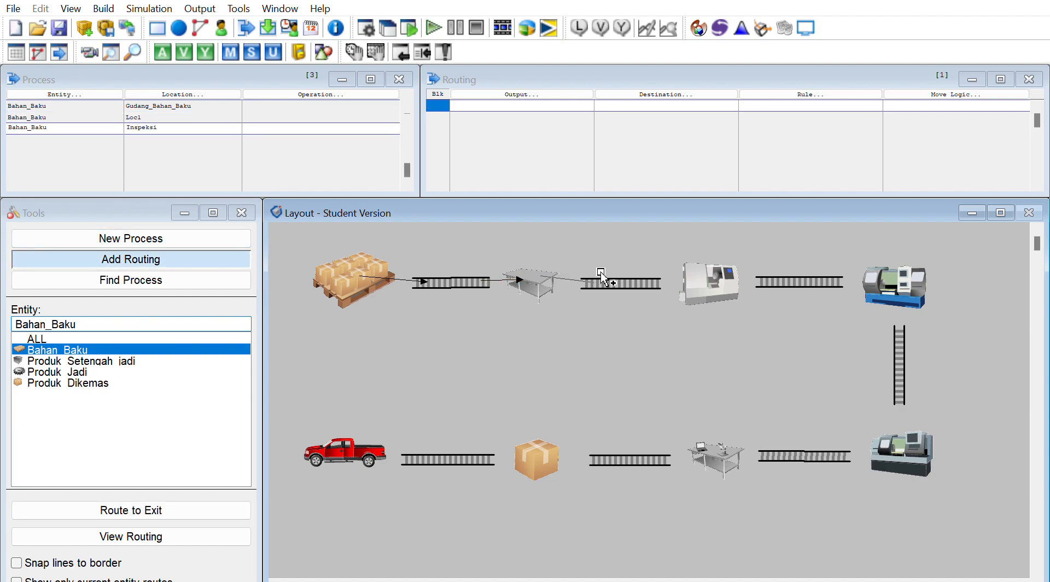
left_click(602, 274)
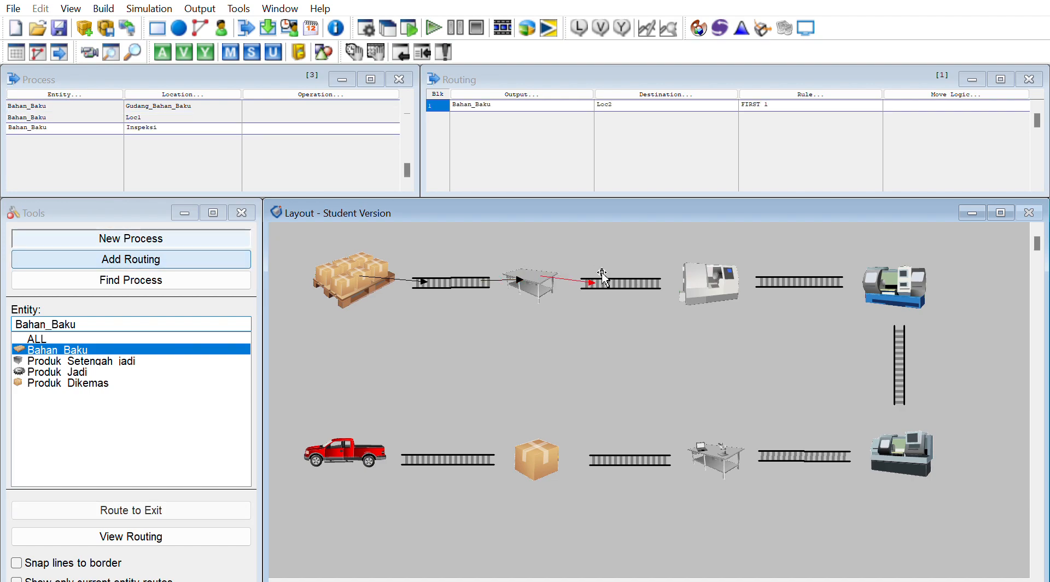
left_click(664, 278)
left_click(711, 280)
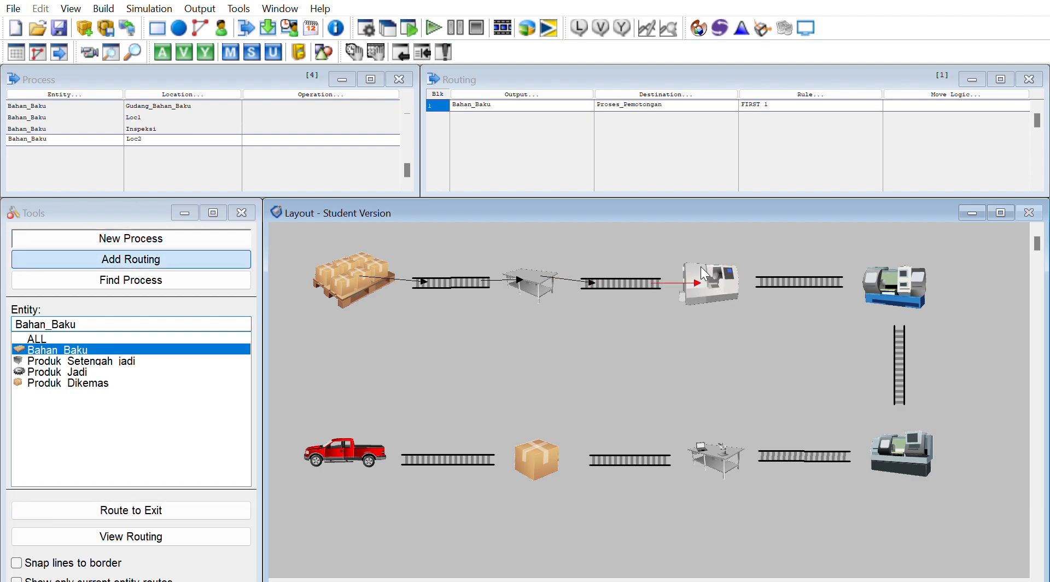
- Route Bahan_Baku from Proses_Pemotongan over Loc3 to Proses_Pemasakan, with Produk_Setengah_jadi as the output of the Loc3 routing
left_click(734, 279)
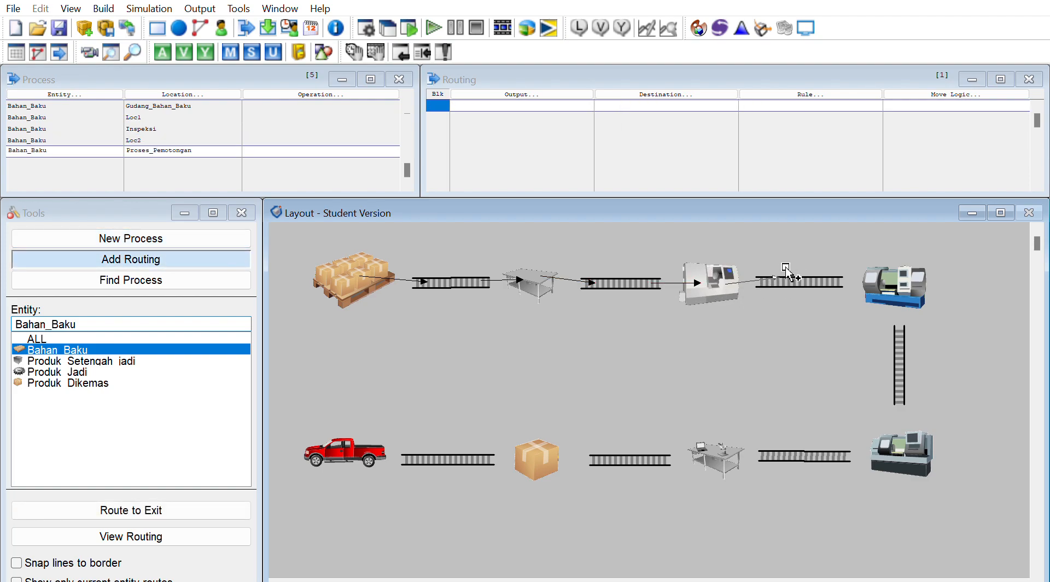
left_click(788, 279)
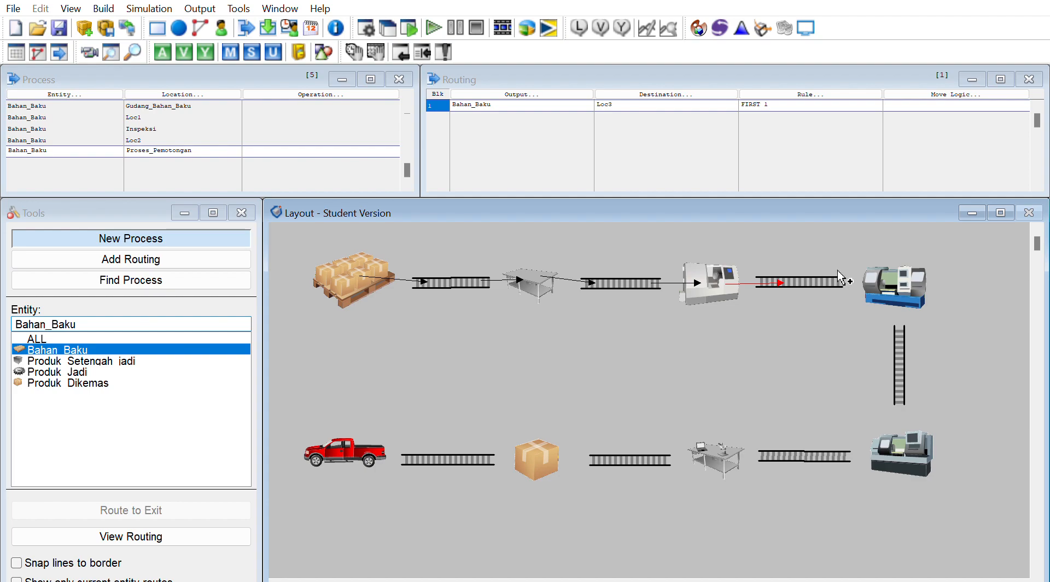
left_click(835, 278)
left_click(891, 273)
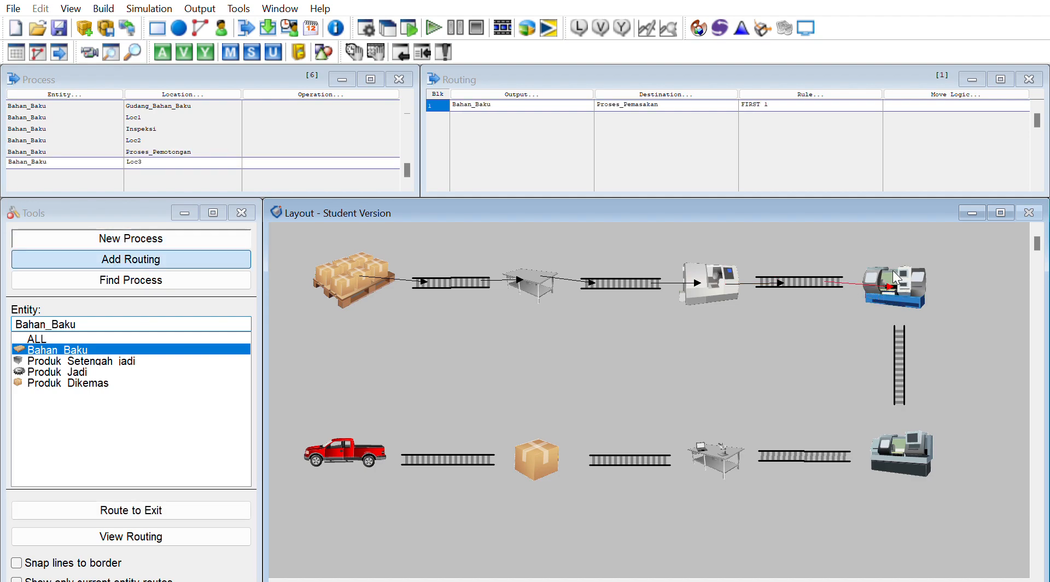
left_click(559, 77)
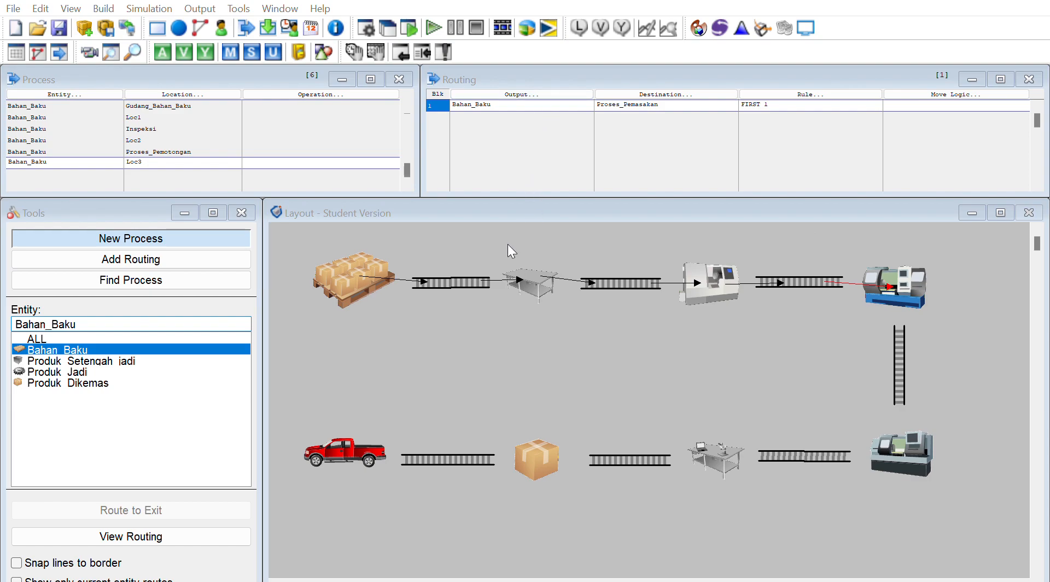
type("Produk_Setengah_jadi")
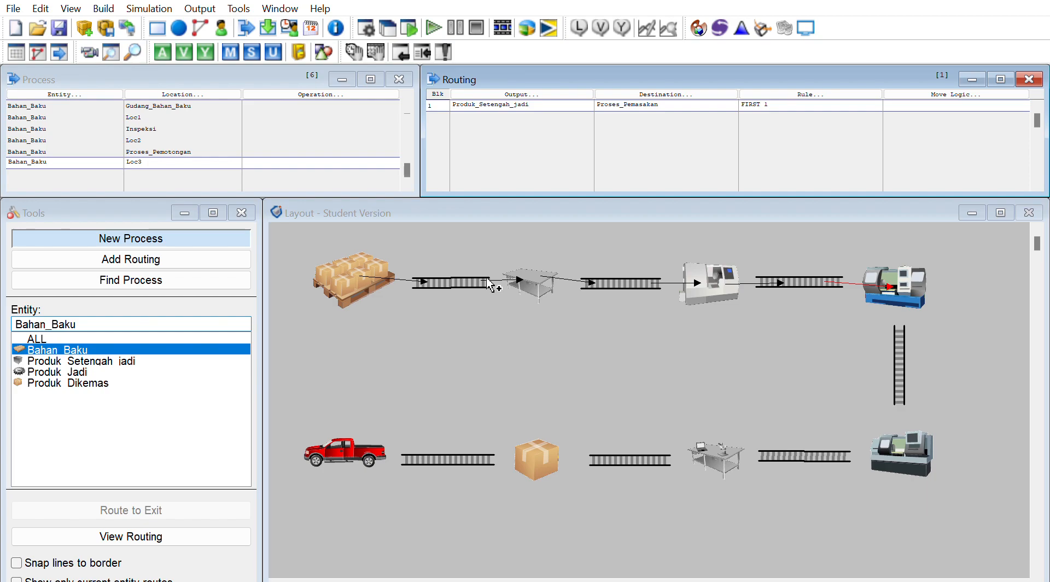
- Route Produk_Setengah_jadi from Proses_Pemasakan over Loc4 to Proses_Penyaringan, with Produk_Jadi as the output of the Loc4 routing
left_click(131, 361)
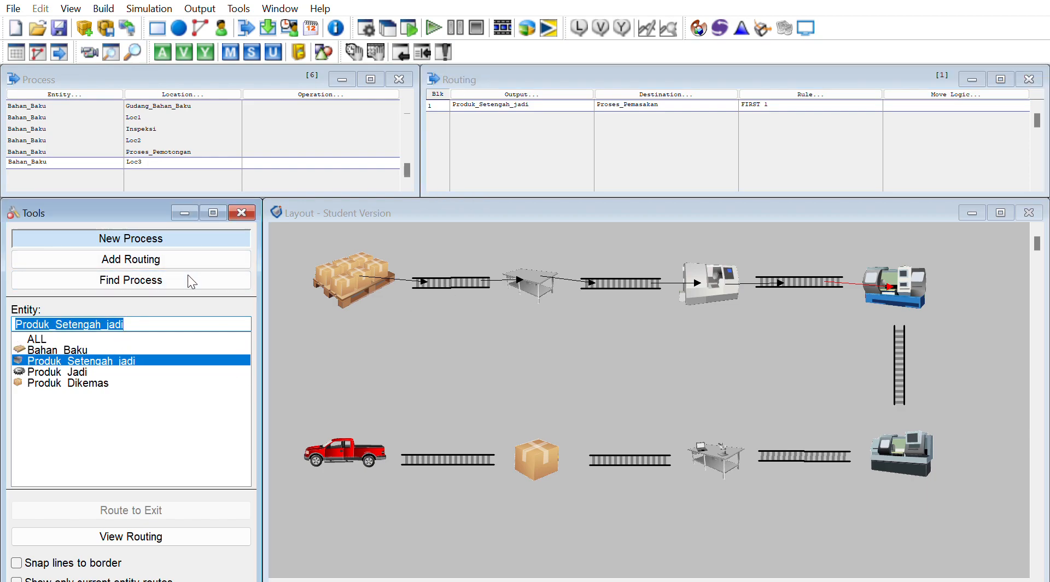
left_click(914, 298)
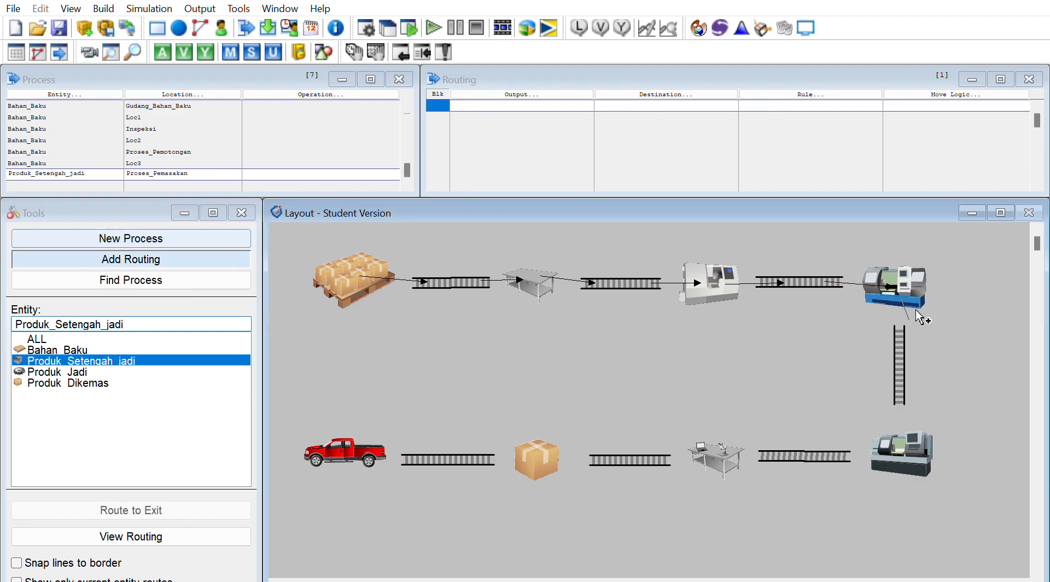
left_click(907, 341)
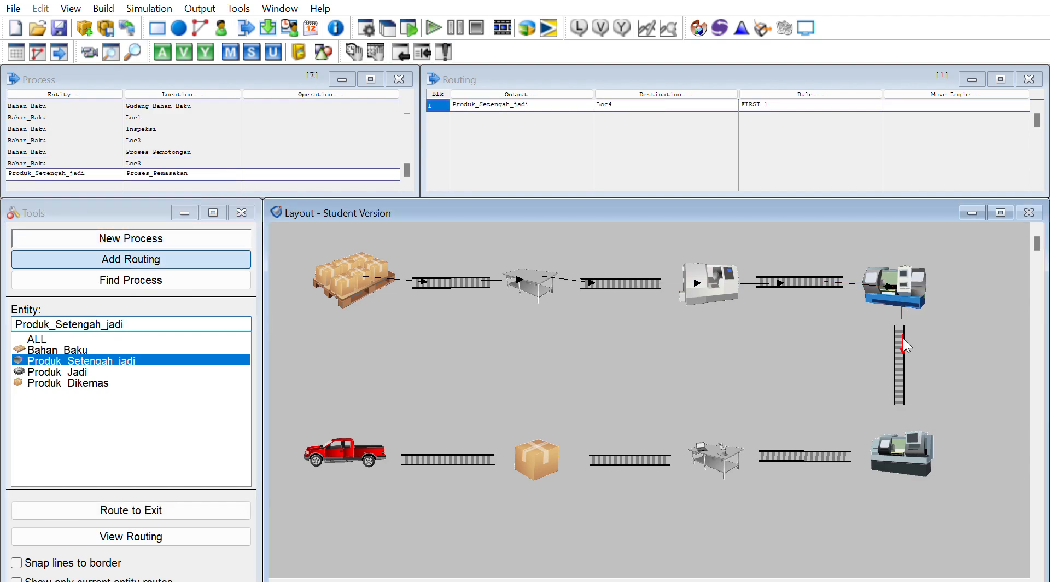
left_click(912, 391)
left_click(901, 437)
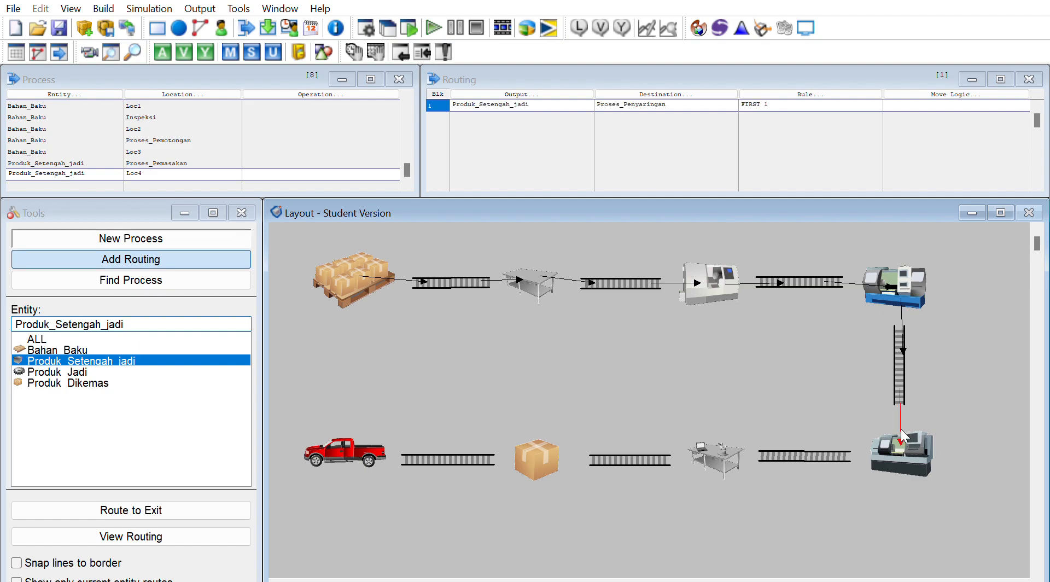
left_click(541, 81)
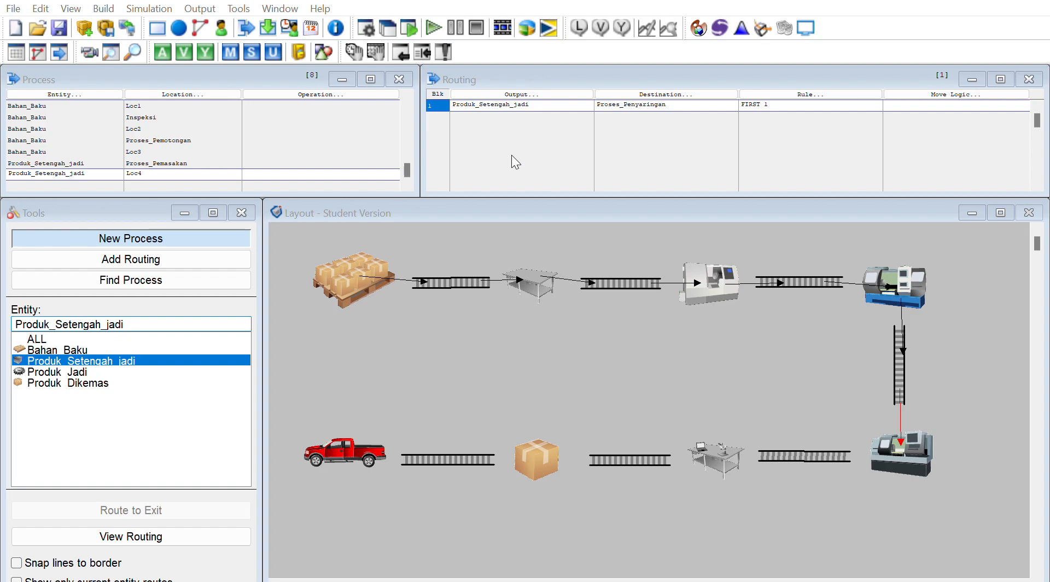
type("Produk_Jadi")
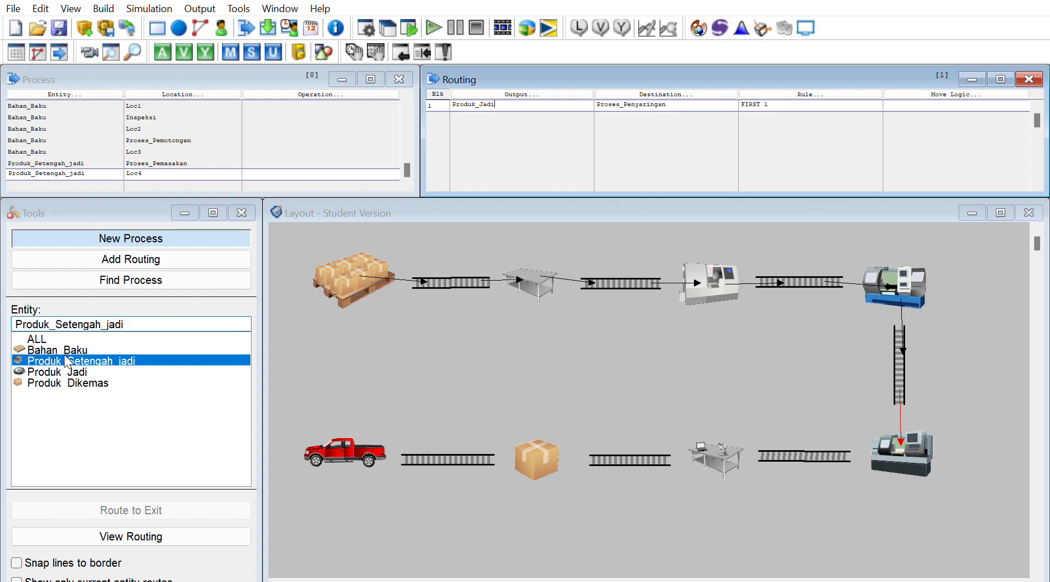
- Route Produk_Jadi from Proses_Penyaringan over the Loc5 conveyor to QC
left_click(153, 373)
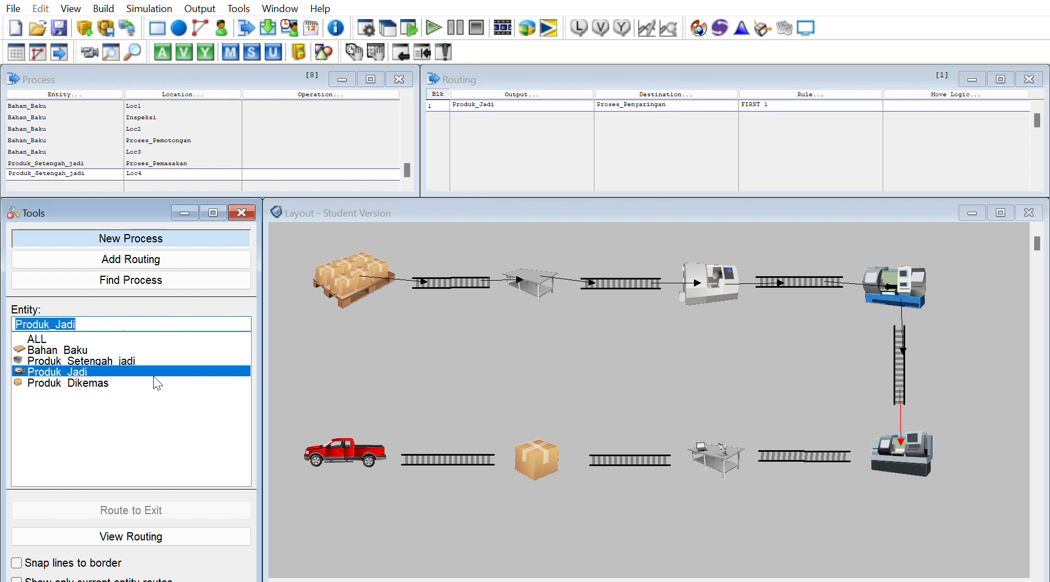
left_click(907, 454)
left_click(825, 456)
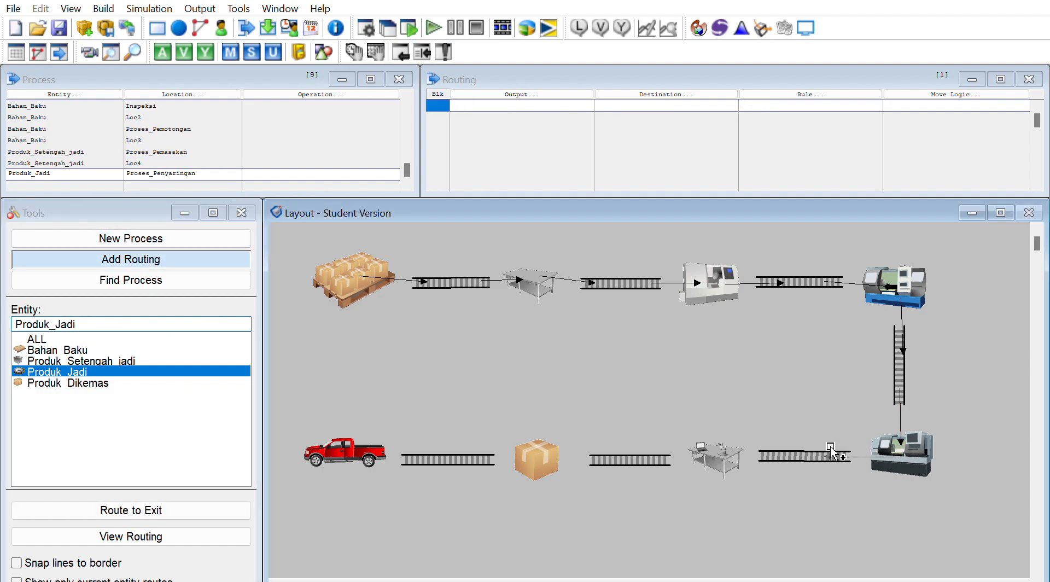
left_click(788, 455)
left_click(725, 455)
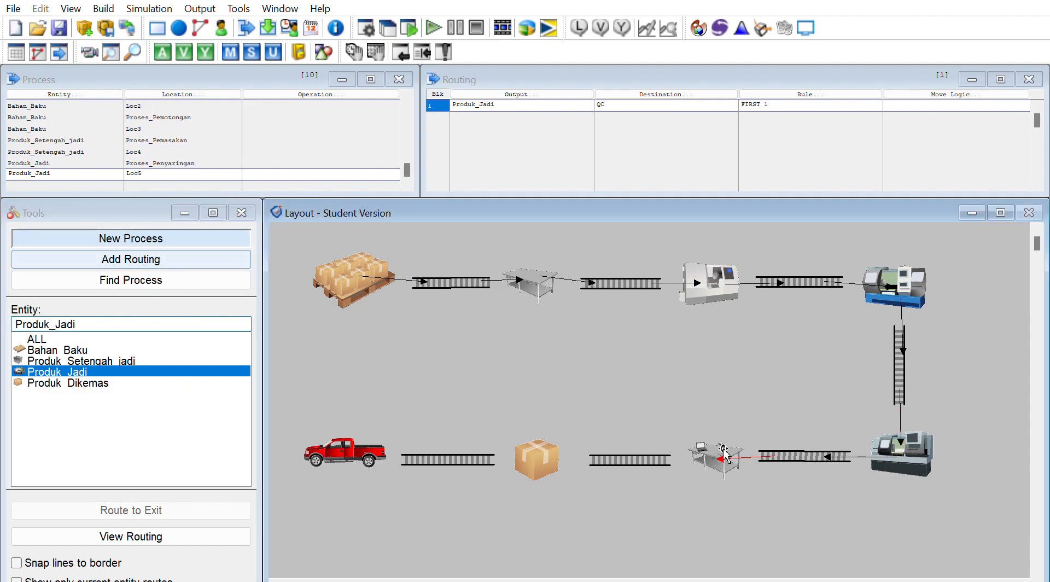
- Route Produk_Jadi from QC over Loc6 to Penegemasan, with Produk_Dikemas as the output of the Loc6 routing
left_click(721, 451)
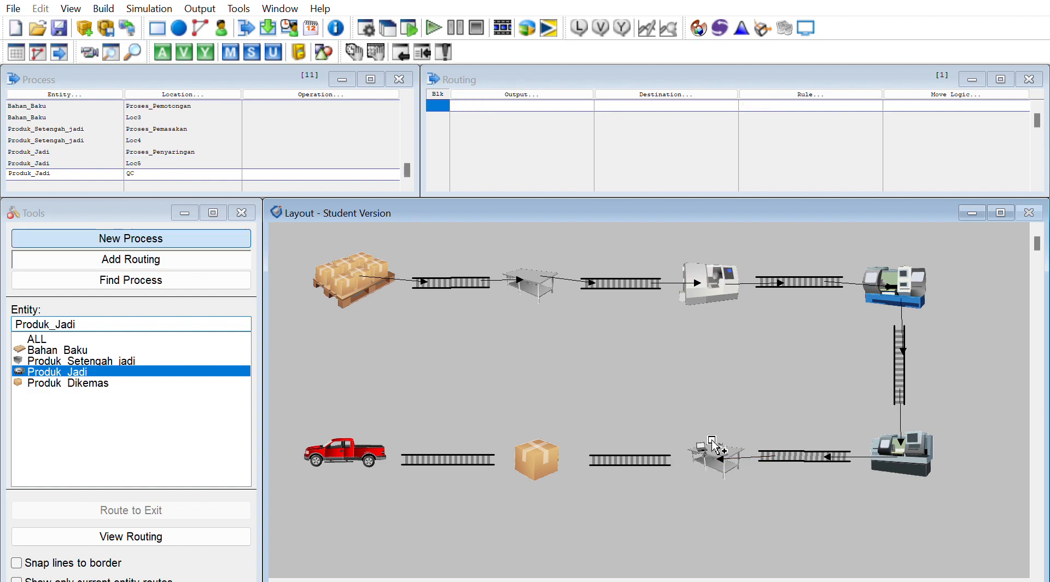
left_click(662, 459)
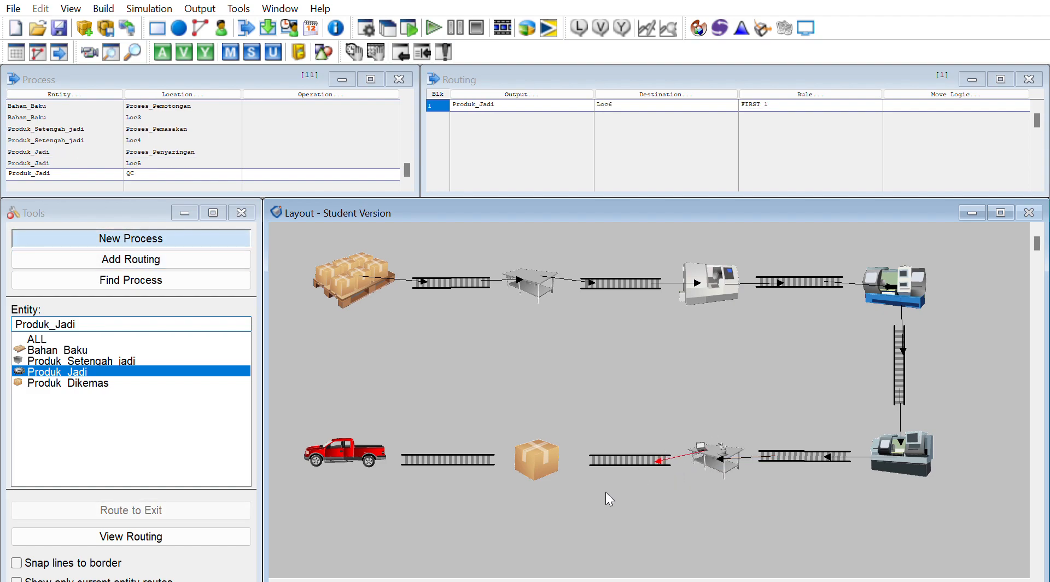
left_click(611, 459)
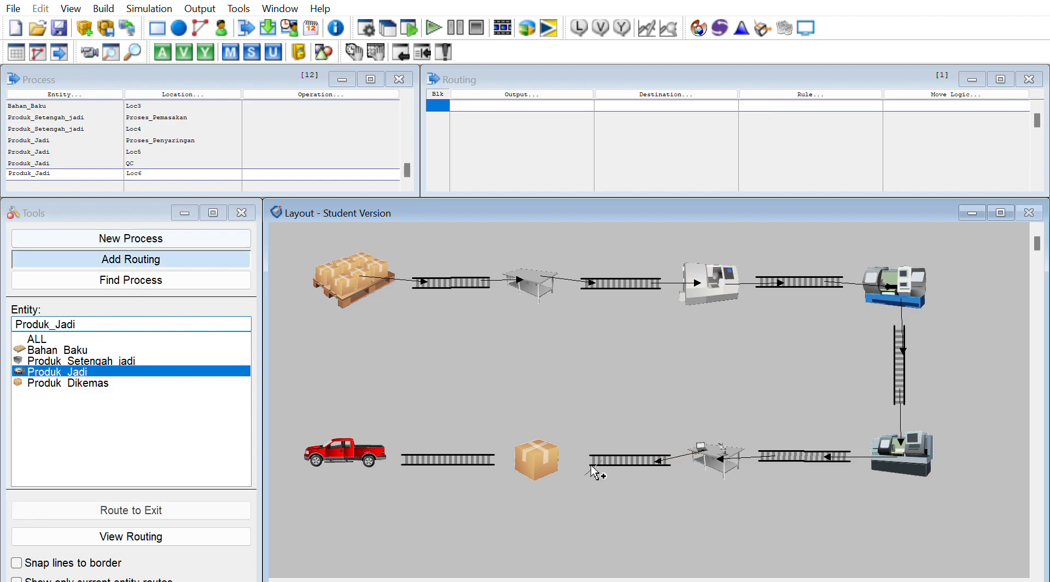
left_click(544, 458)
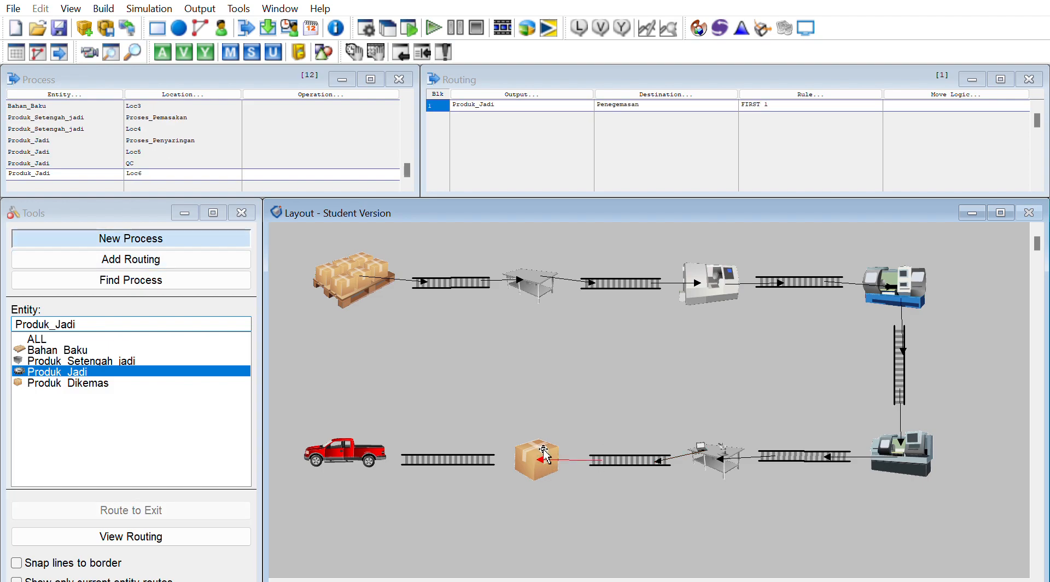
left_click(557, 75)
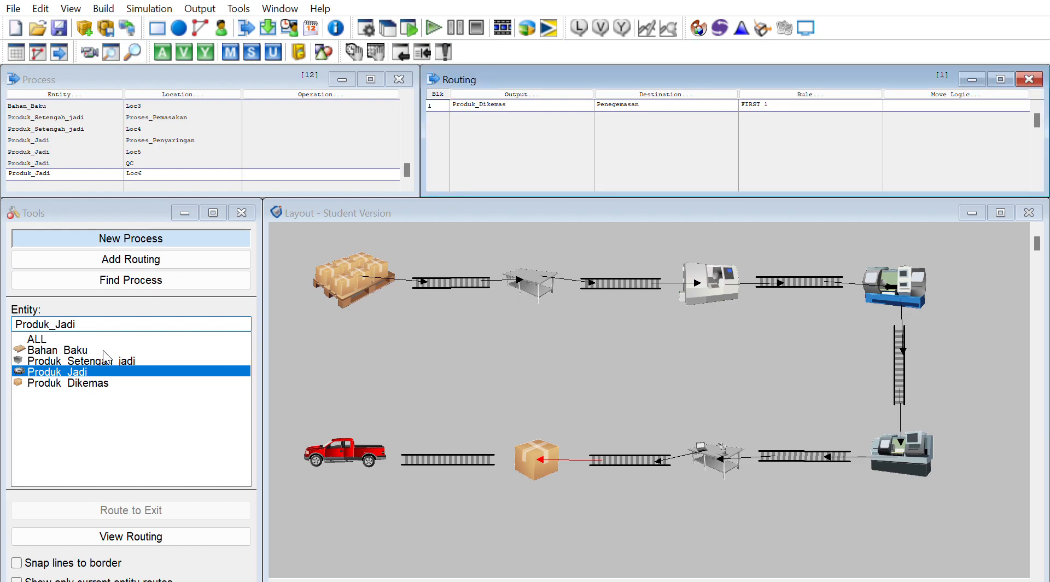
- Route Produk_Dikemas from Penegemasan over the Loc7 conveyor to Pengiriman
left_click(87, 382)
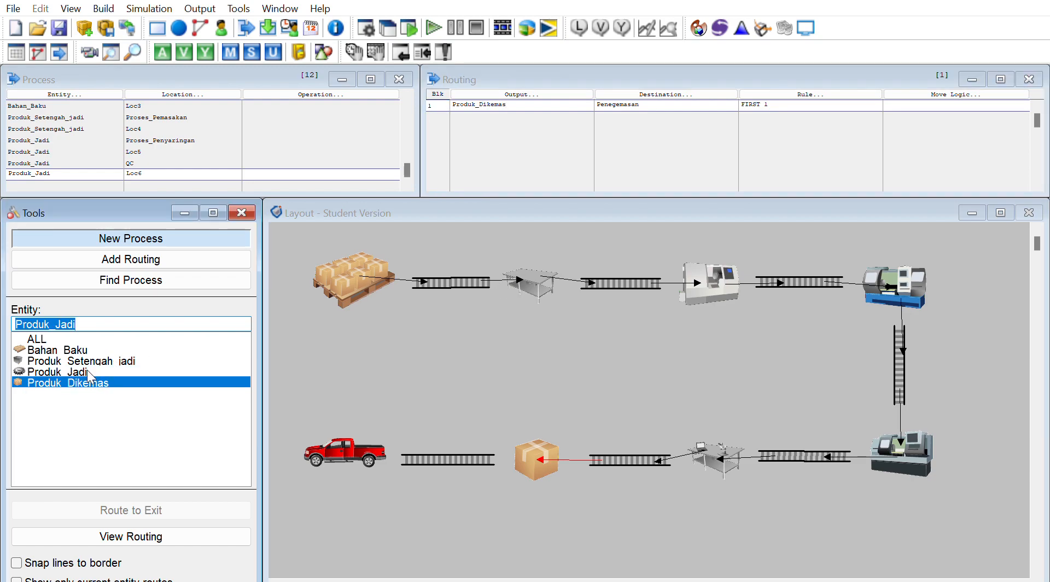
left_click(536, 454)
left_click(474, 461)
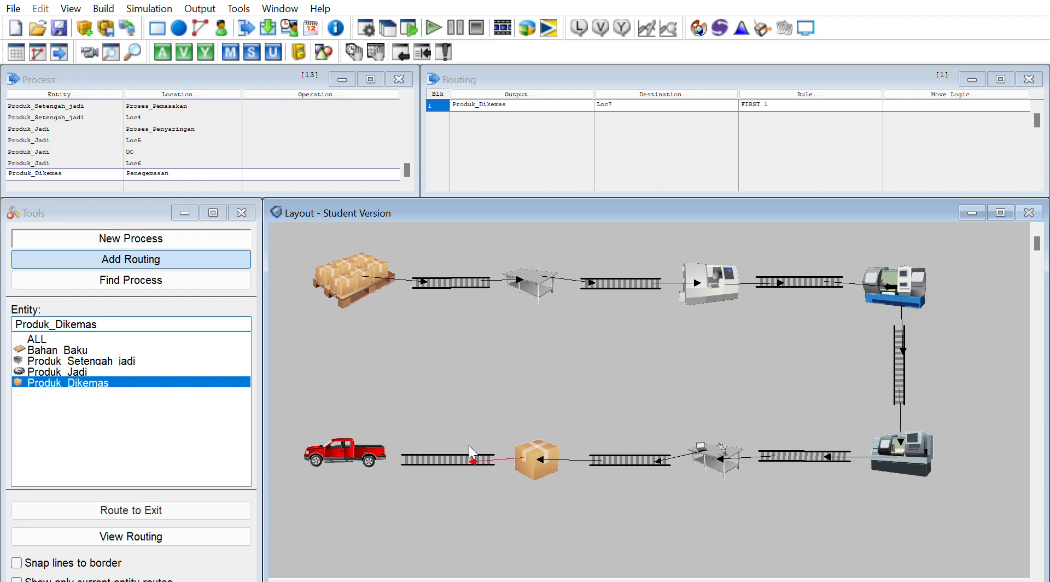
left_click(421, 463)
left_click(363, 453)
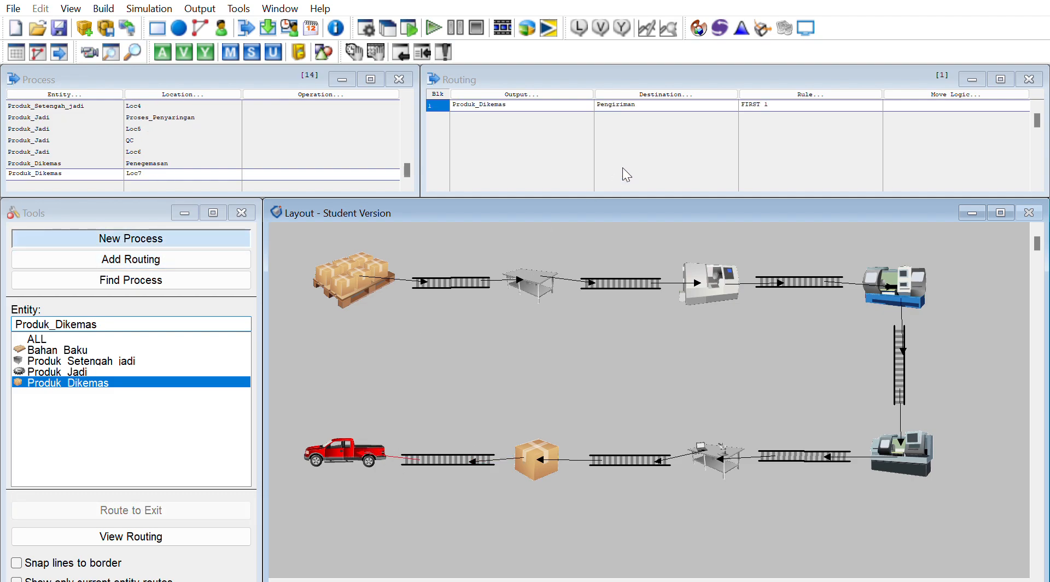
- Set the operation to "wait 10 min" for Bahan_Baku at Gudang_Bahan_Baku, Inspeksi and Proses_Pemotongan
scroll(350, 130, "up", 13)
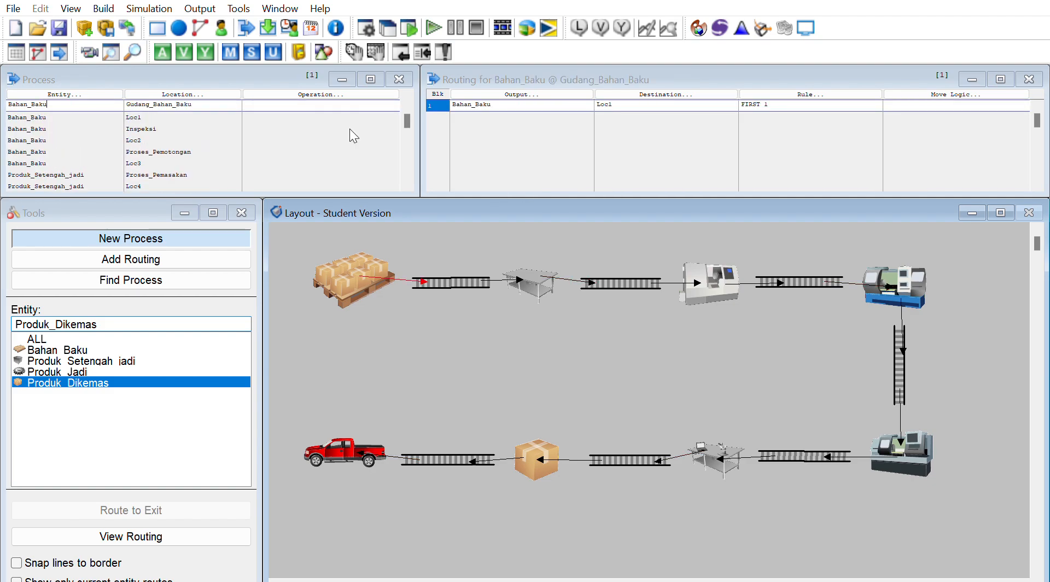
left_click(358, 101)
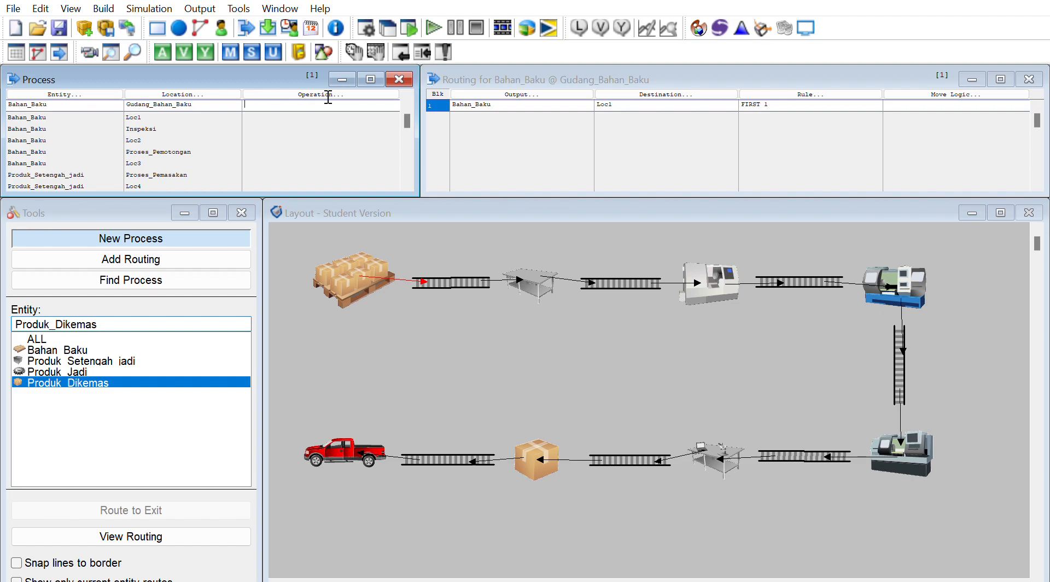
type("wait 10 min")
key("Down")
key("Down")
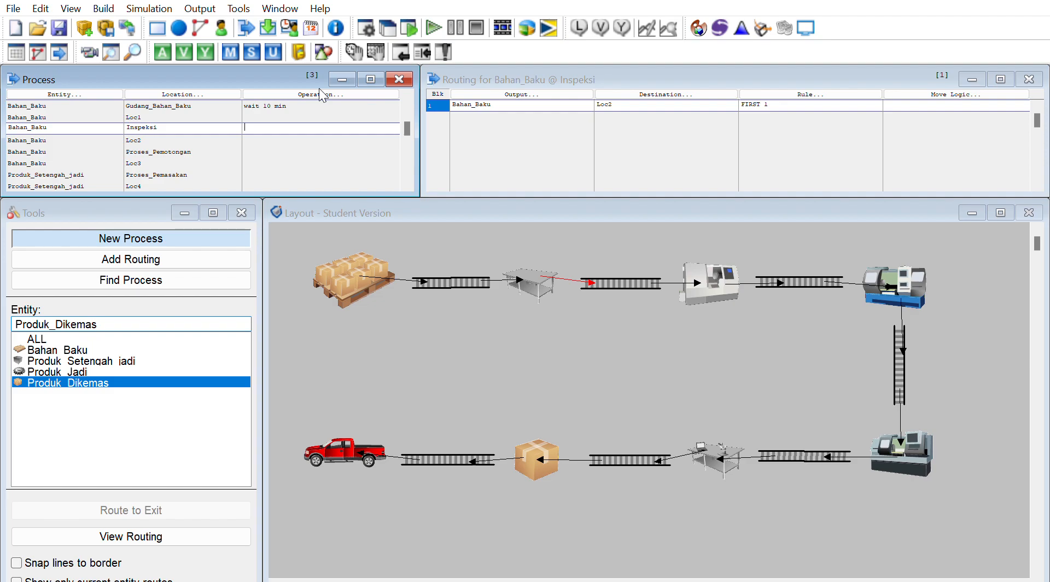
type("wait 10 min")
key("Down")
key("Down")
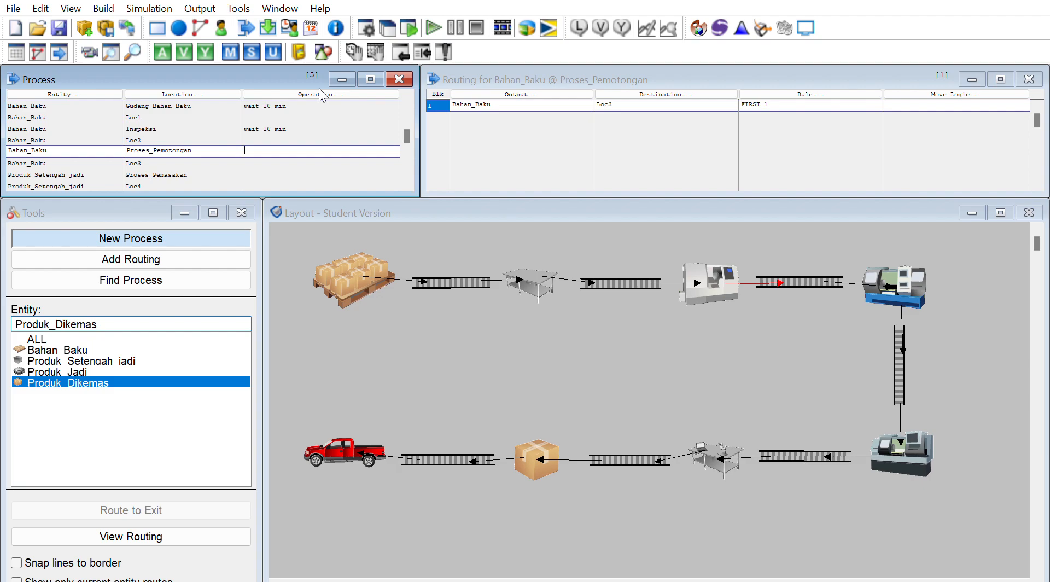
type("wait 10 mi")
key("Down")
key("Down")
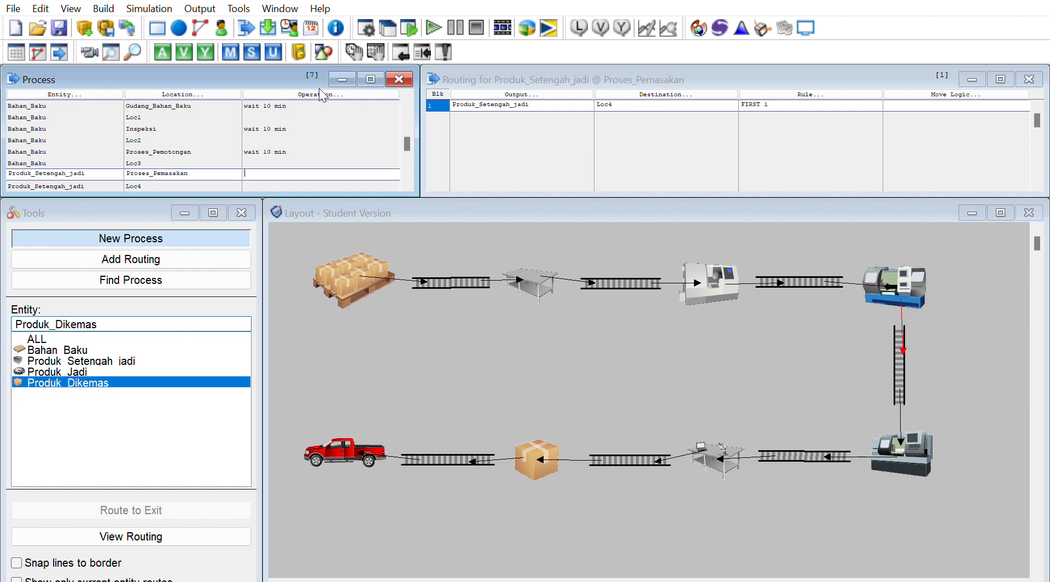
- Set the operation at Proses_Pemasakan to "wait 30 min" and at Proses_Penyaringan to "wait 10 min"
type("wai")
key("BackSpace")
type("it 10 mi")
key("BackSpace")
key("BackSpace")
type("30")
key("Down")
type("wai")
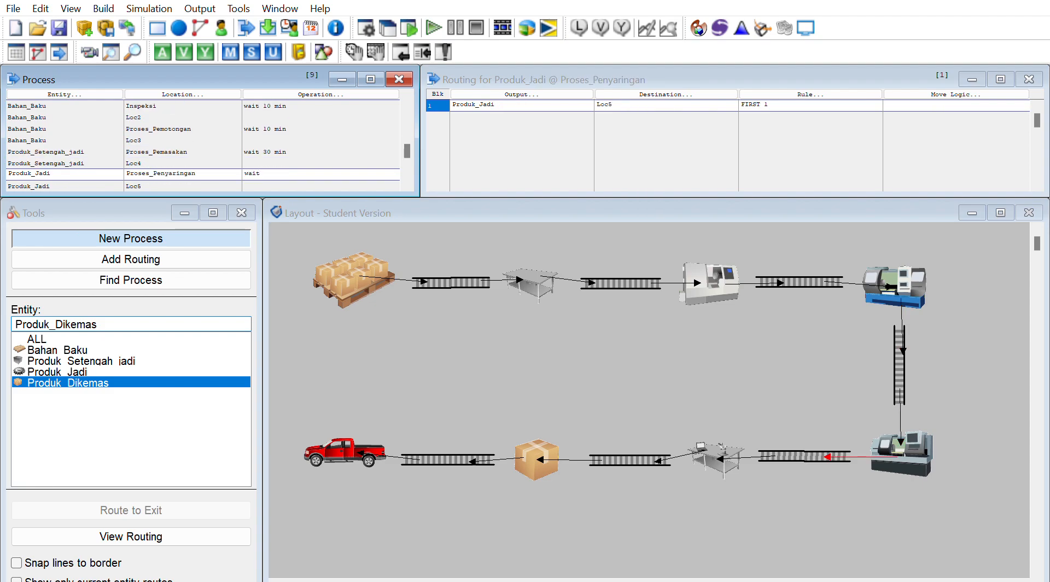
type("t 10 min")
key("Down")
key("Down")
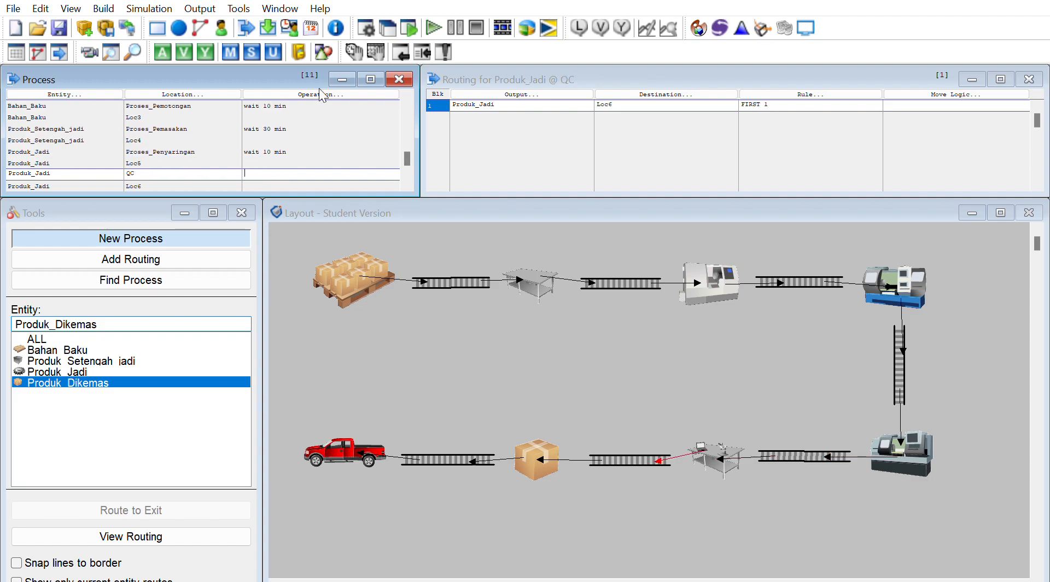
- Set the operation at QC to "wait 5 min" and at Penegemasan to "wait 10 min"
type("wait 5 min")
key("Down")
key("Down")
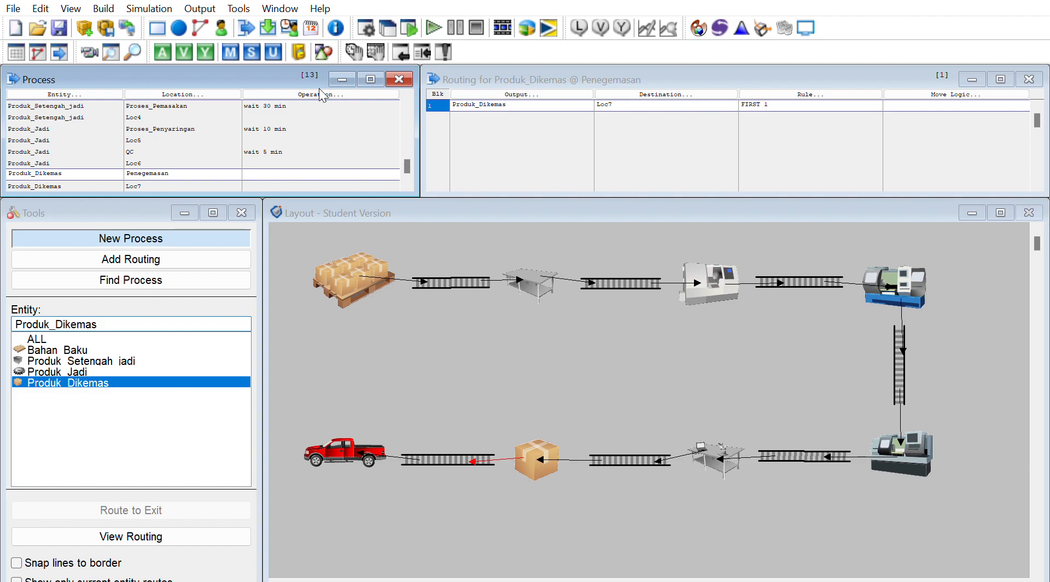
type("wait 10 m")
key("Down")
key("Down")
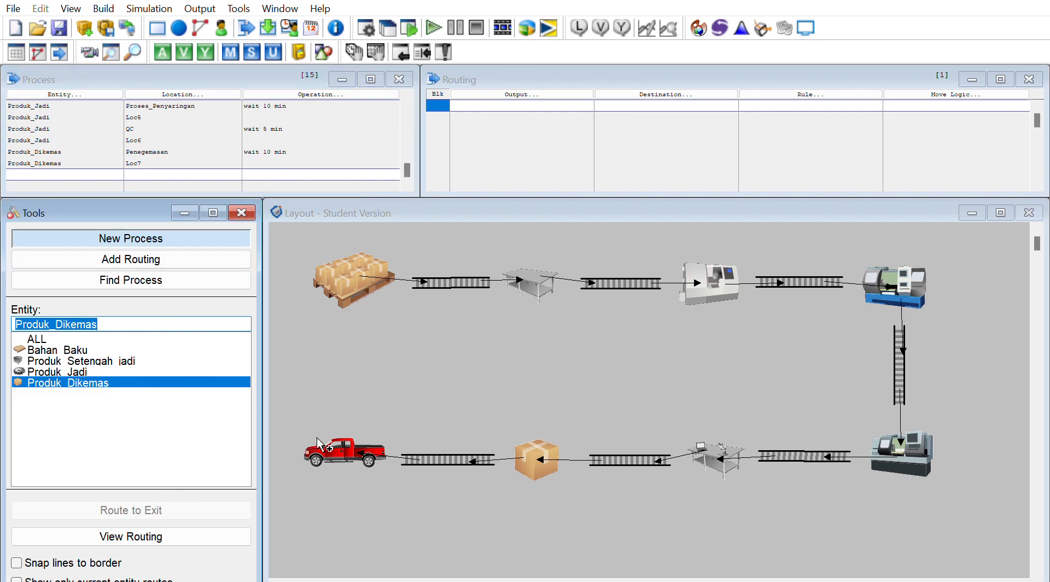
- Add a Produk_Dikemas process at Pengiriman routed to EXIT, with the operation "wait 10 min"
left_click(345, 452)
left_click(201, 509)
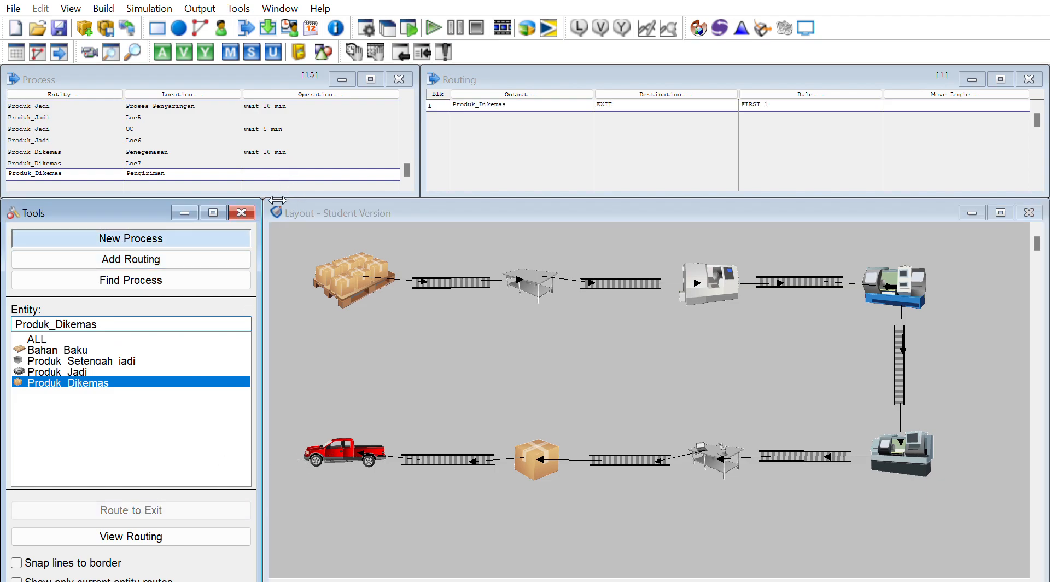
left_click(286, 173)
type("wait 10 min")
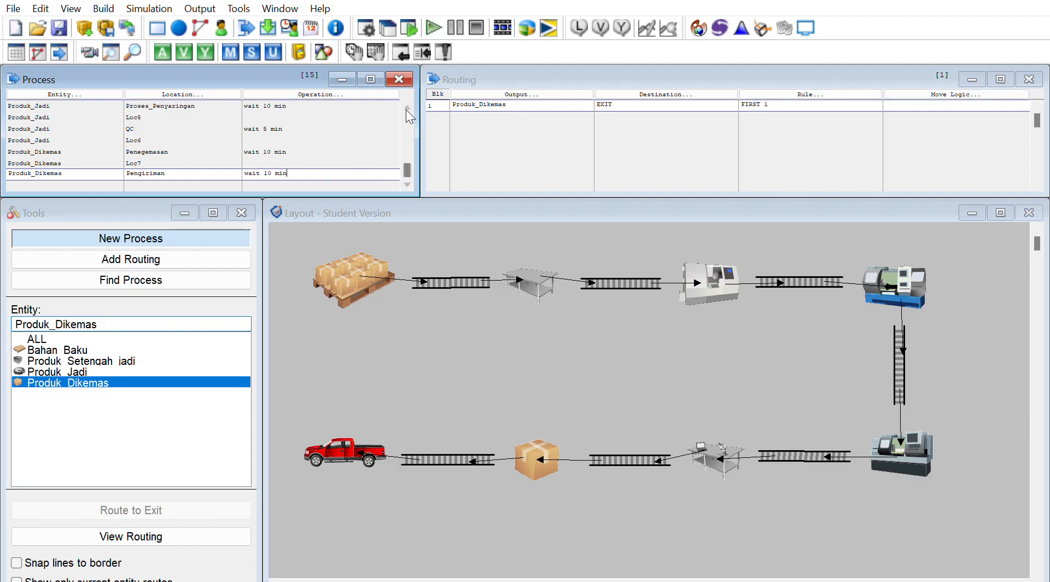
scroll(325, 123, "up", 3)
scroll(325, 122, "up", 1)
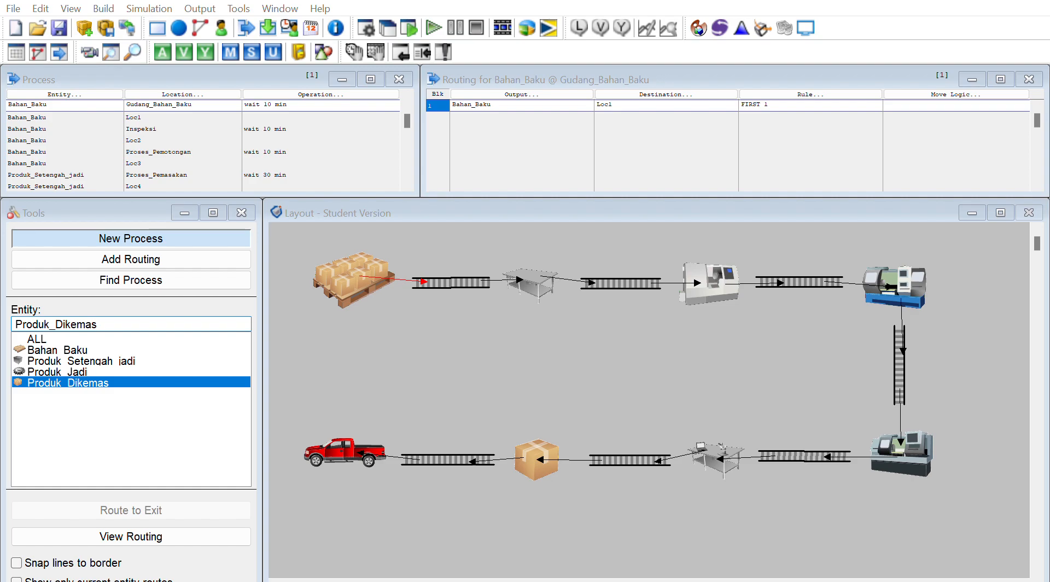
key("ctrl+r")
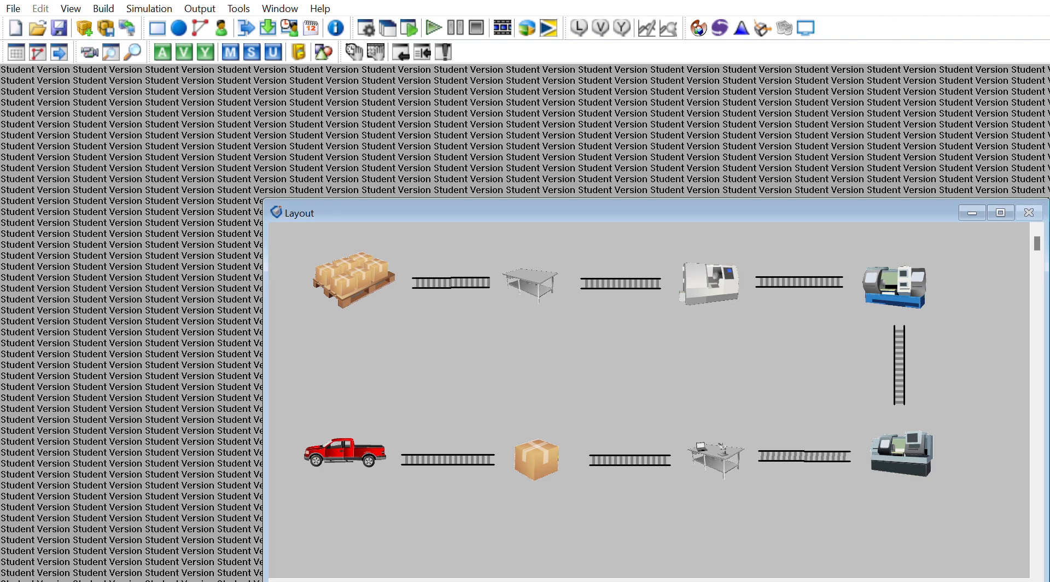
left_click(930, 69)
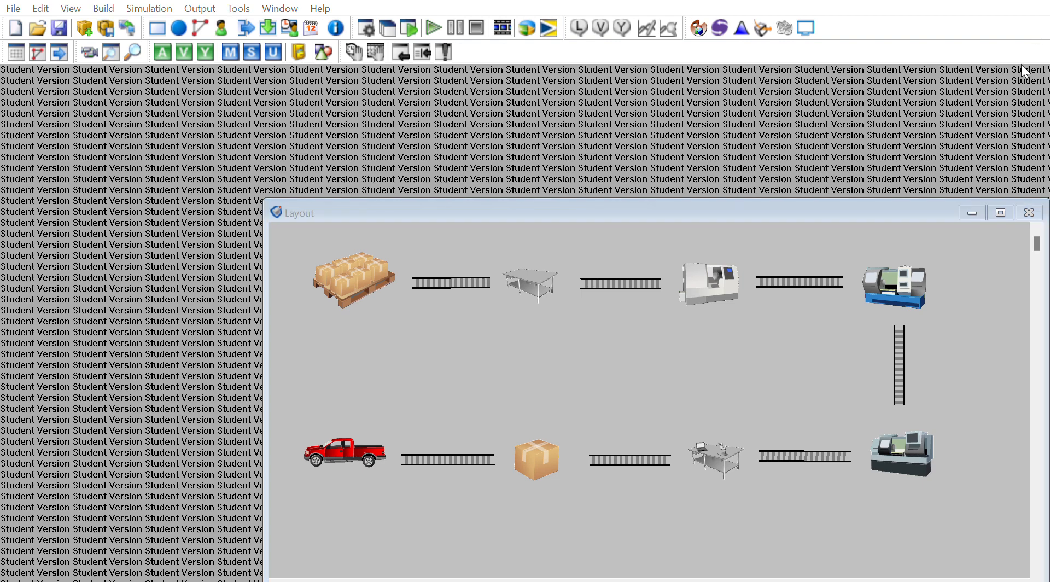